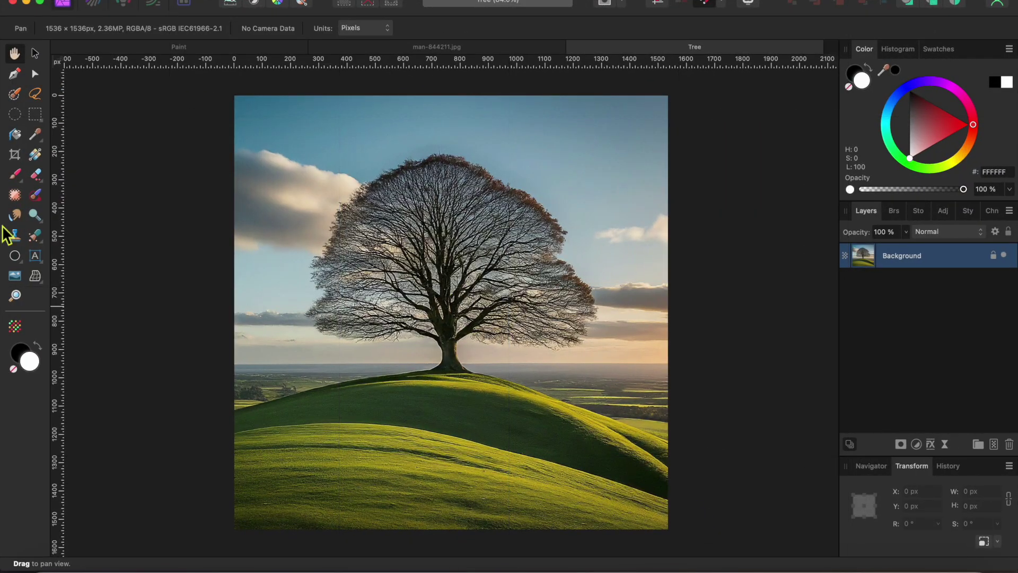
Step: Trace the left hill outline with the Pen tool, from the image's left edge toward the tree
left_click(15, 73)
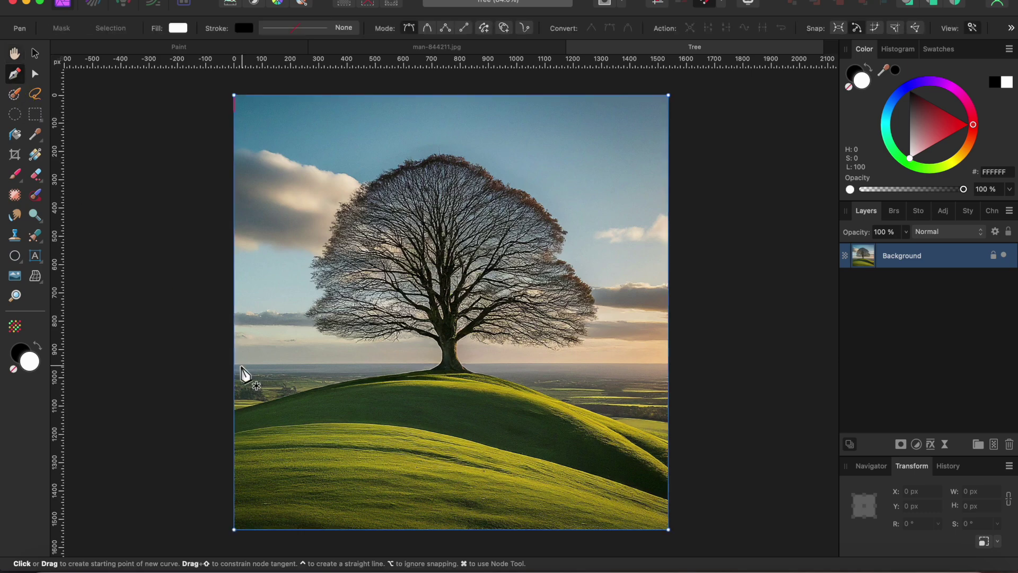
scroll(234, 439, "up", 5)
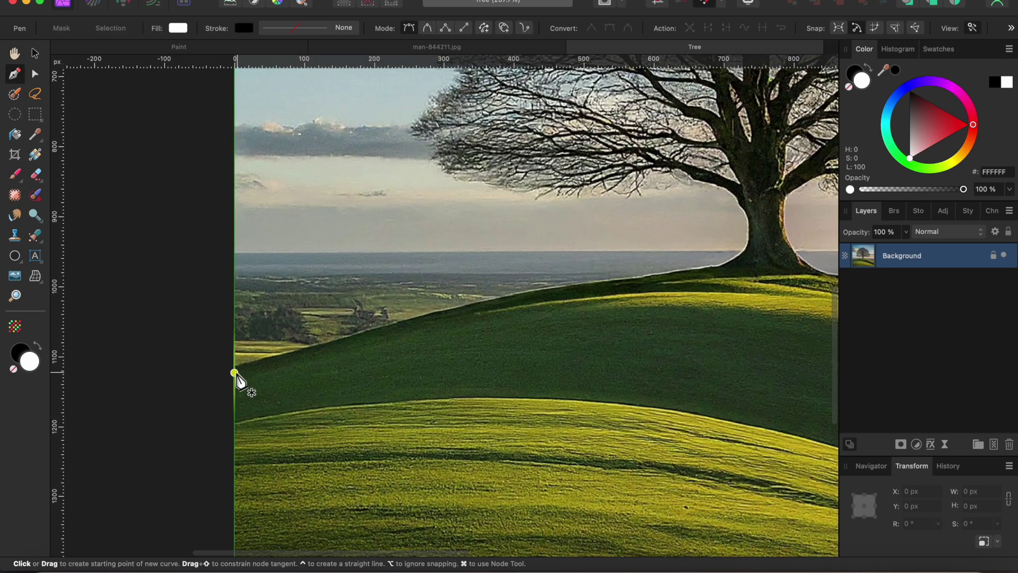
left_click(234, 368)
left_click(313, 346)
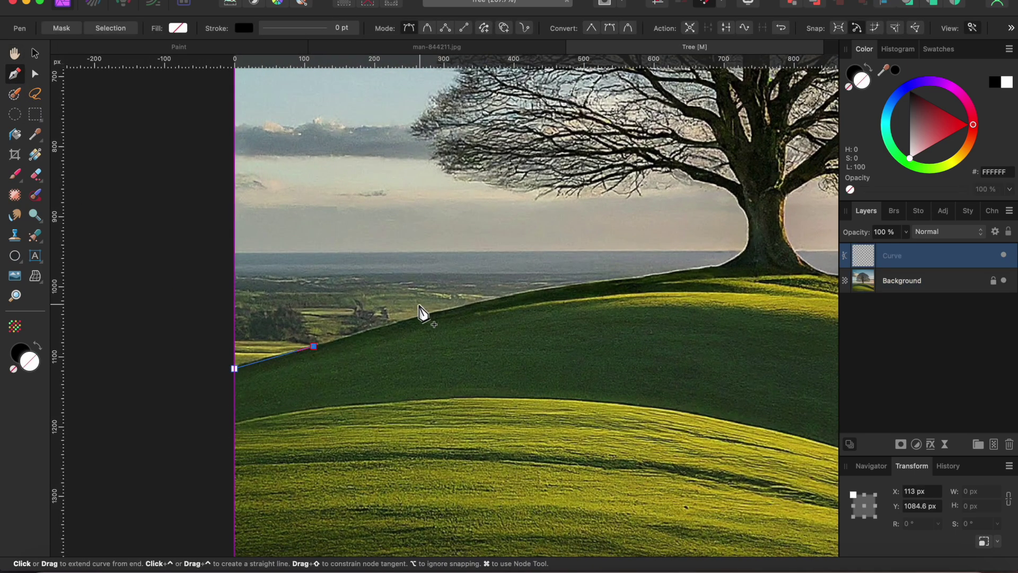
left_click(424, 314)
left_click(501, 295)
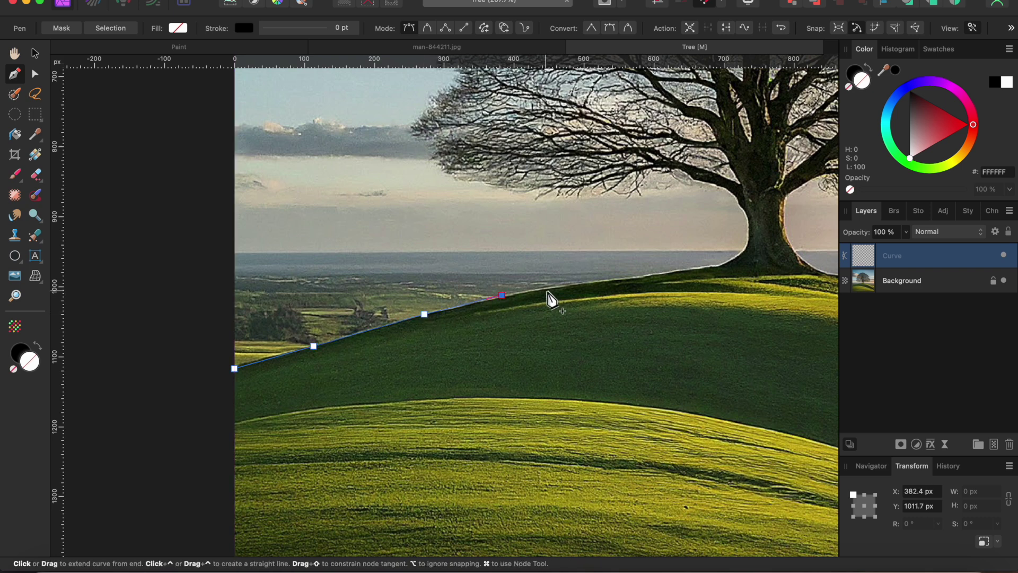
left_click(658, 274)
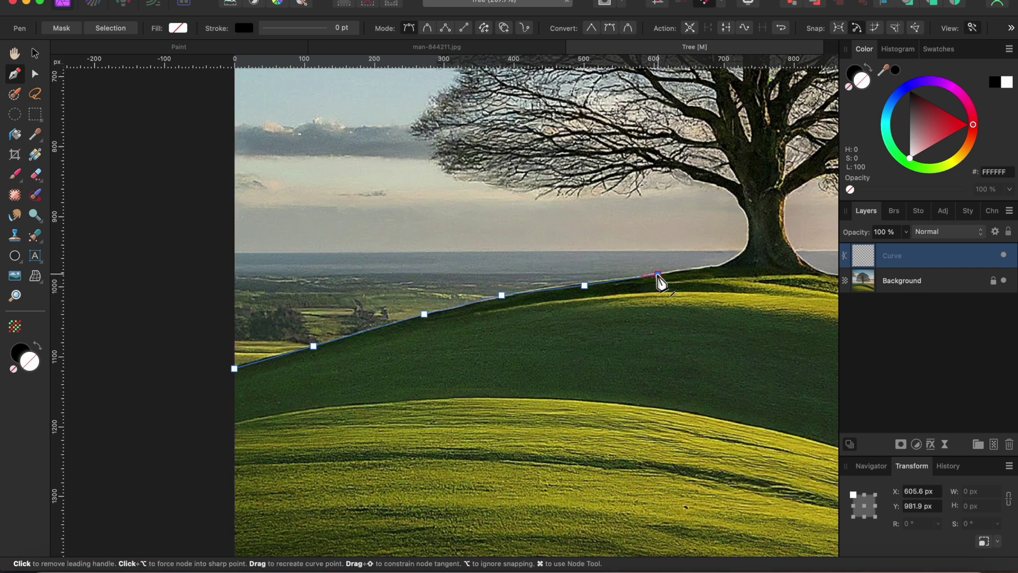
left_click(715, 268)
Step: Run the path up the trunk's left side and back along the horizon, then delete the enclosed landscape
left_click(733, 258)
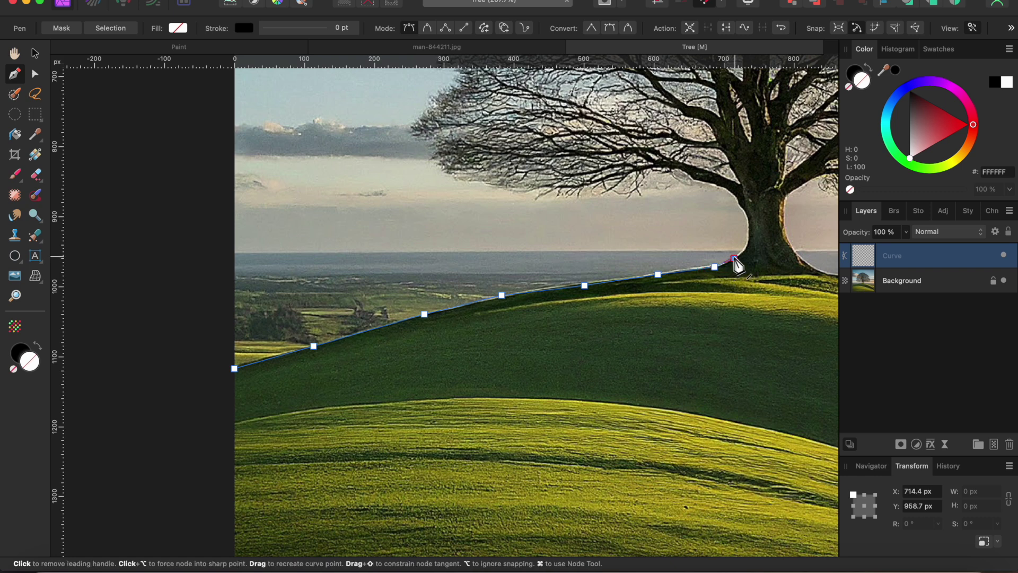
left_click(745, 248)
left_click(739, 241)
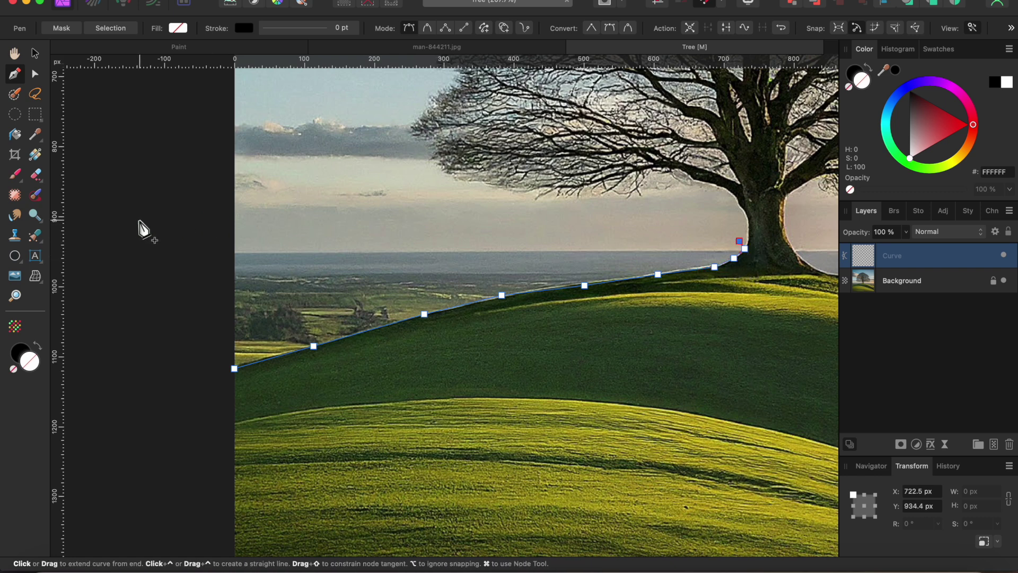
left_click(204, 231)
left_click(234, 370)
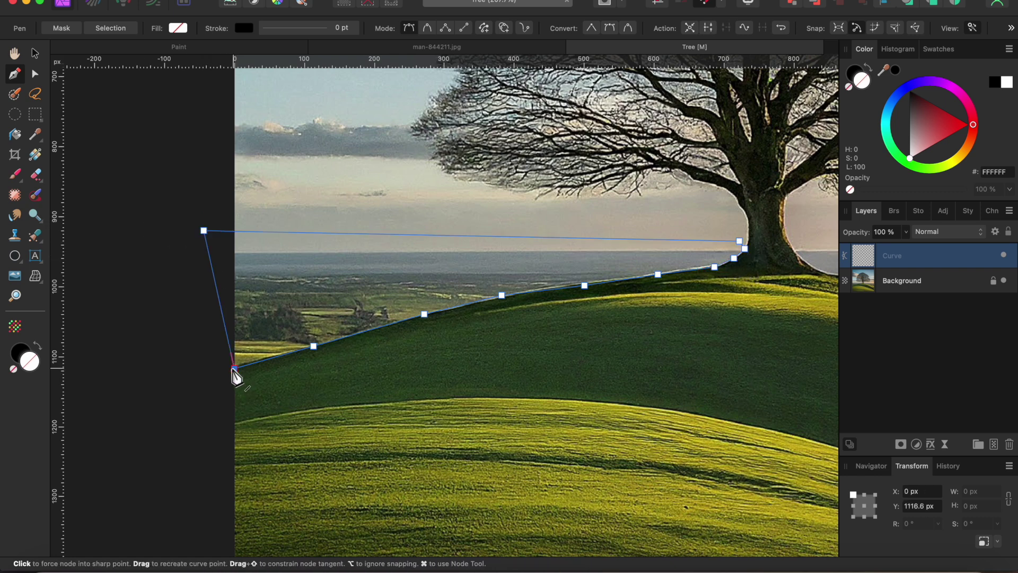
scroll(234, 371, "down", 2)
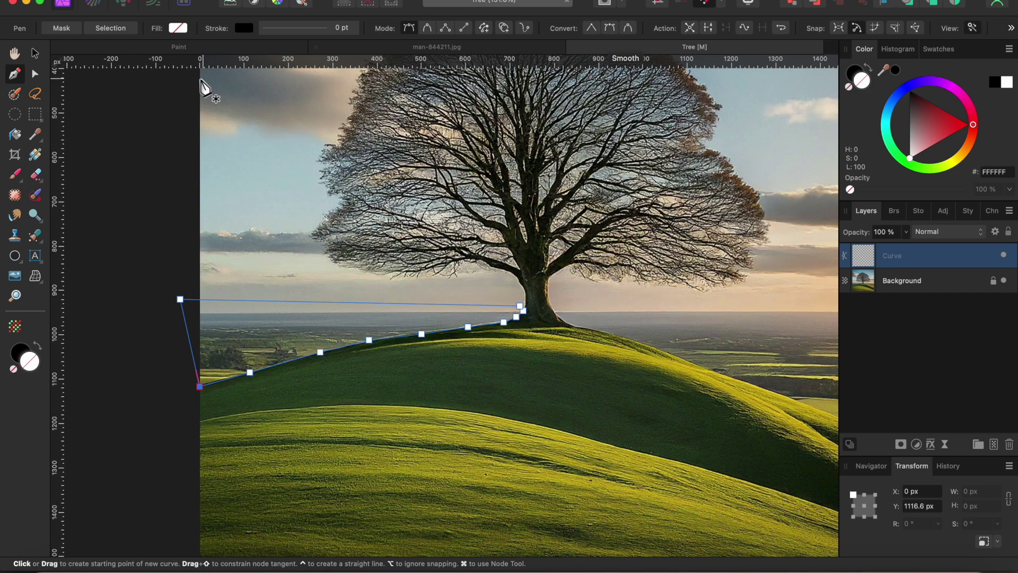
left_click(129, 31)
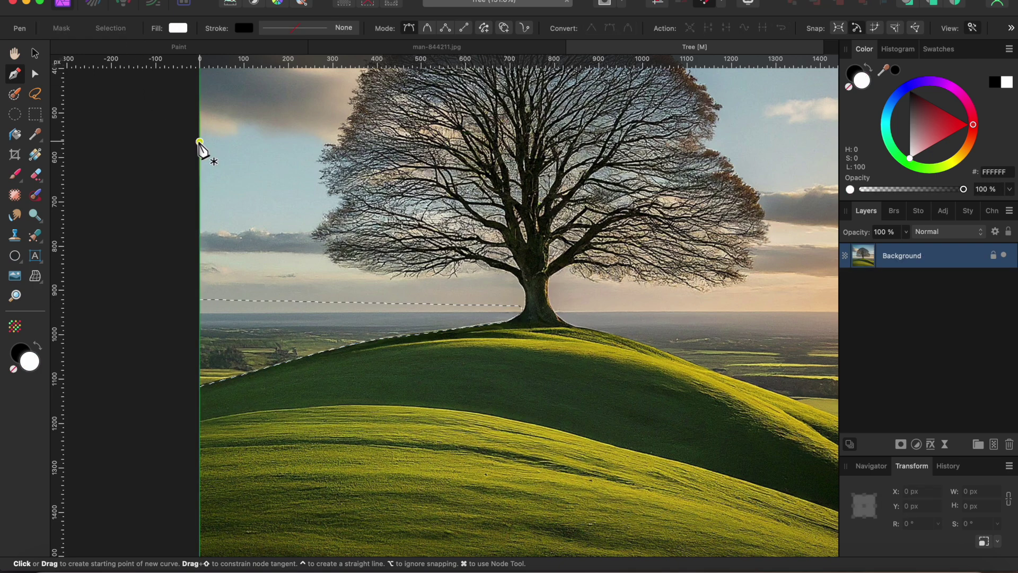
key("Delete")
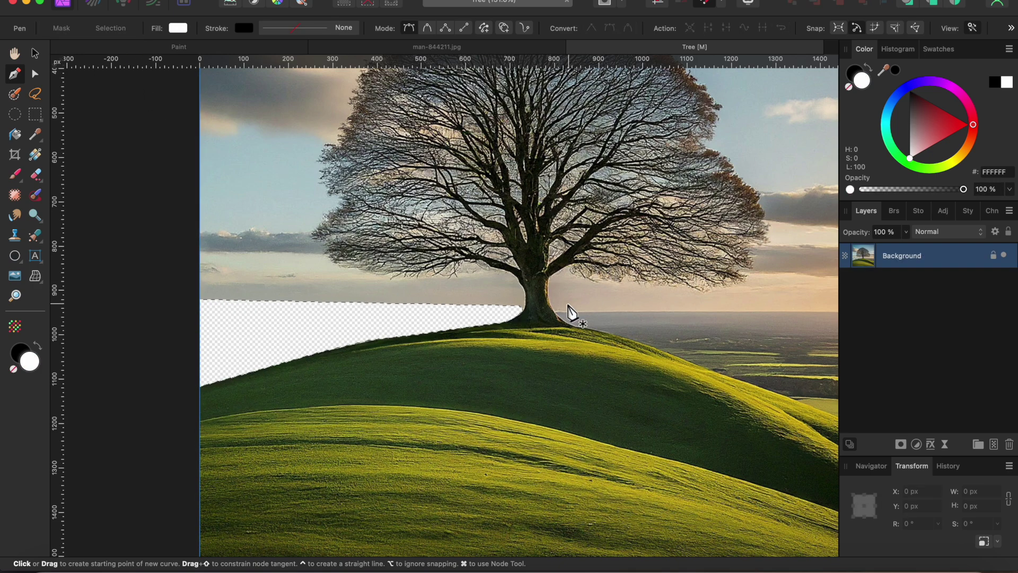
Step: Start a new Pen path down the trunk's right edge and onto the right hillside
scroll(553, 310, "up", 10)
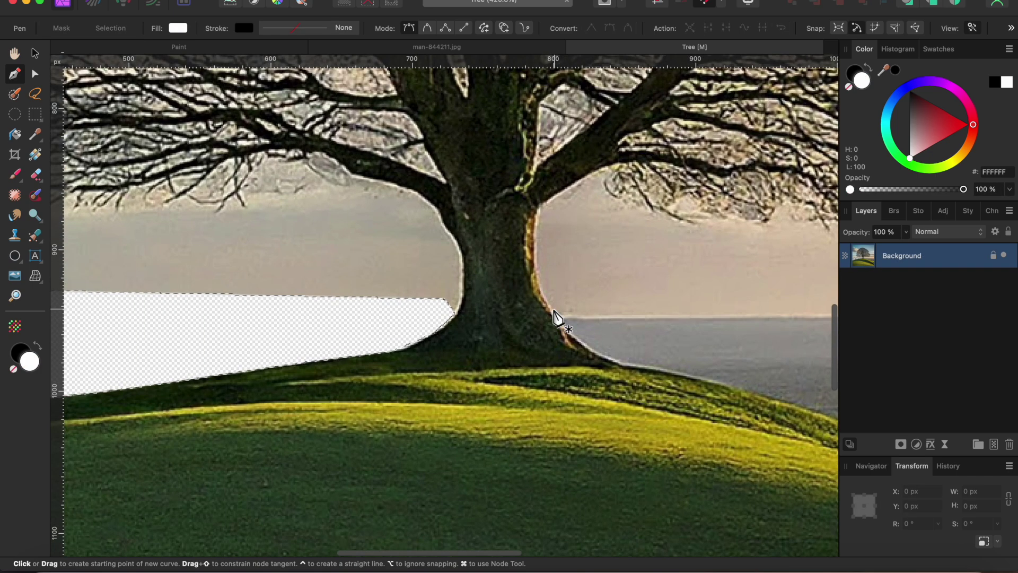
left_click(562, 335)
scroll(562, 341, "down", 5)
scroll(561, 341, "right", 5)
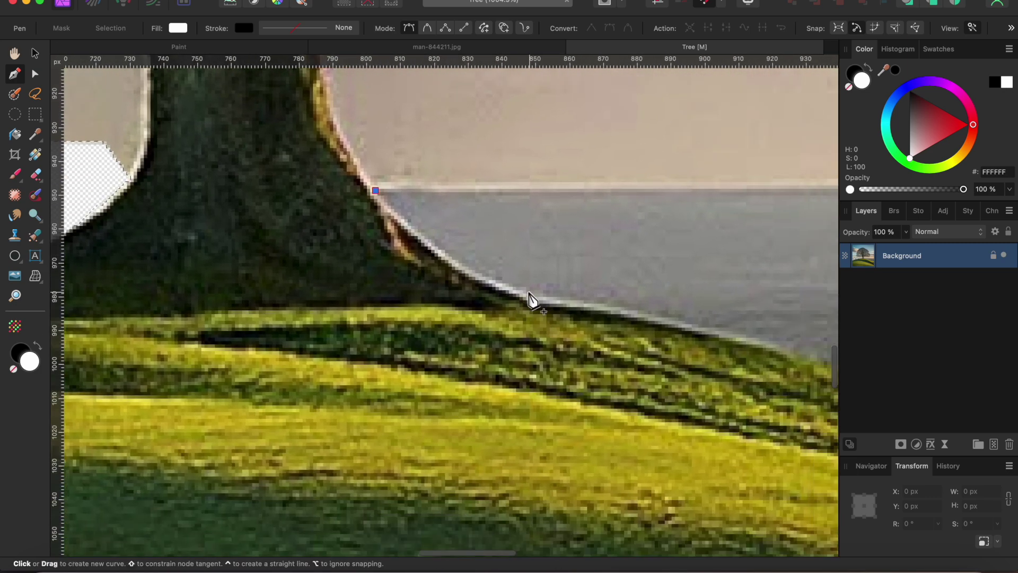
left_click(526, 297)
scroll(633, 319, "down", 5)
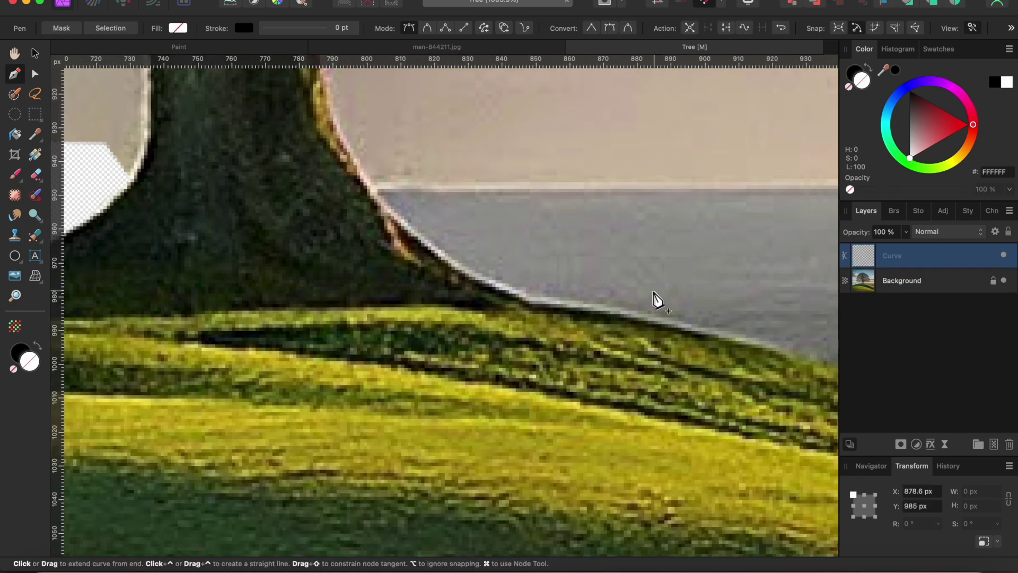
scroll(656, 301, "down", 3)
scroll(656, 299, "up", 3)
left_click(715, 359)
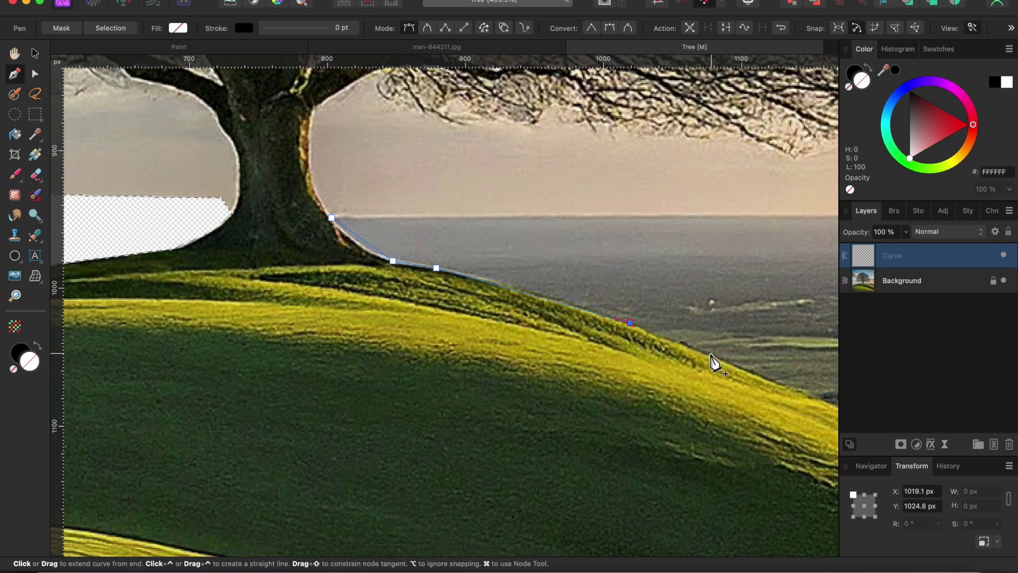
Step: Extend the path to the image's right edge, close it along the horizon, and delete that landscape
scroll(717, 365, "down", 3)
scroll(722, 367, "right", 8)
scroll(723, 367, "down", 1)
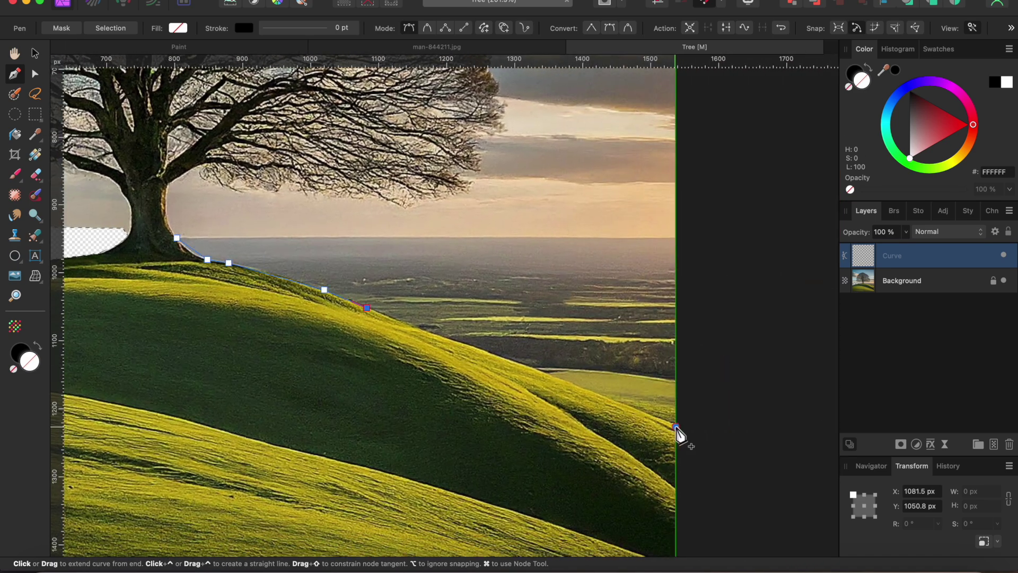
left_click(676, 426)
left_click(194, 223)
left_click(176, 237)
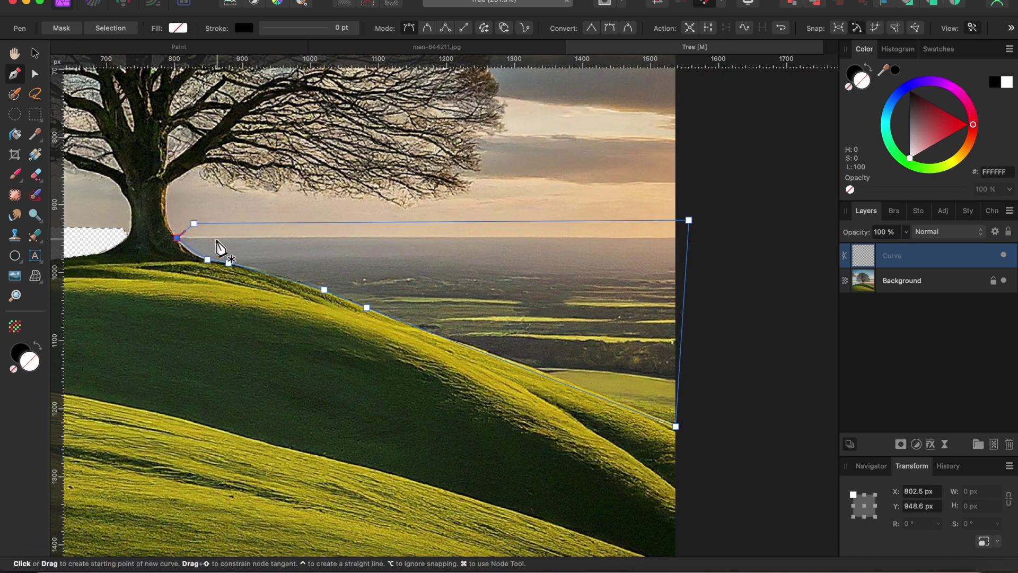
left_click(111, 27)
key("Delete")
scroll(442, 269, "down", 5)
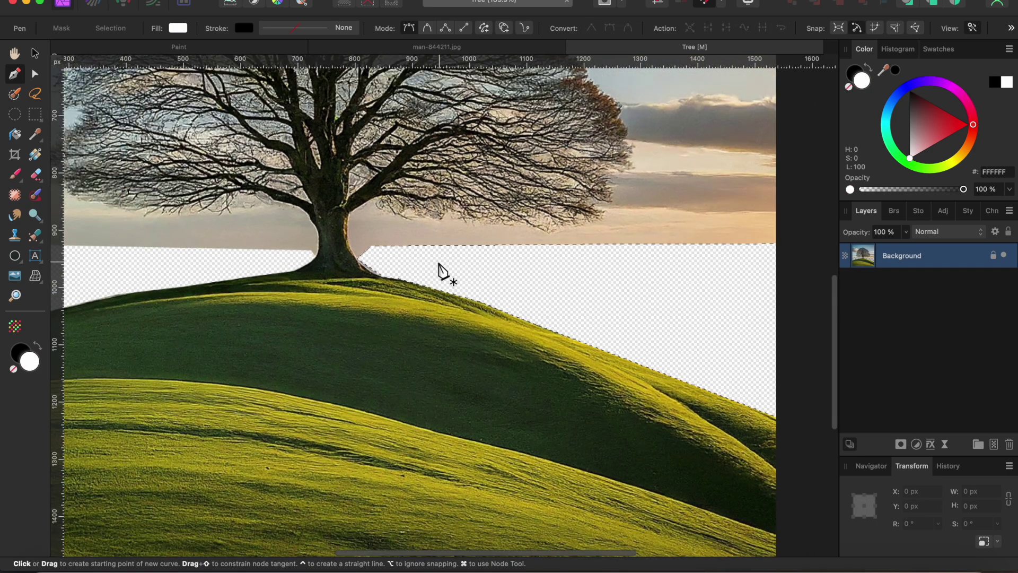
scroll(440, 268, "down", 3)
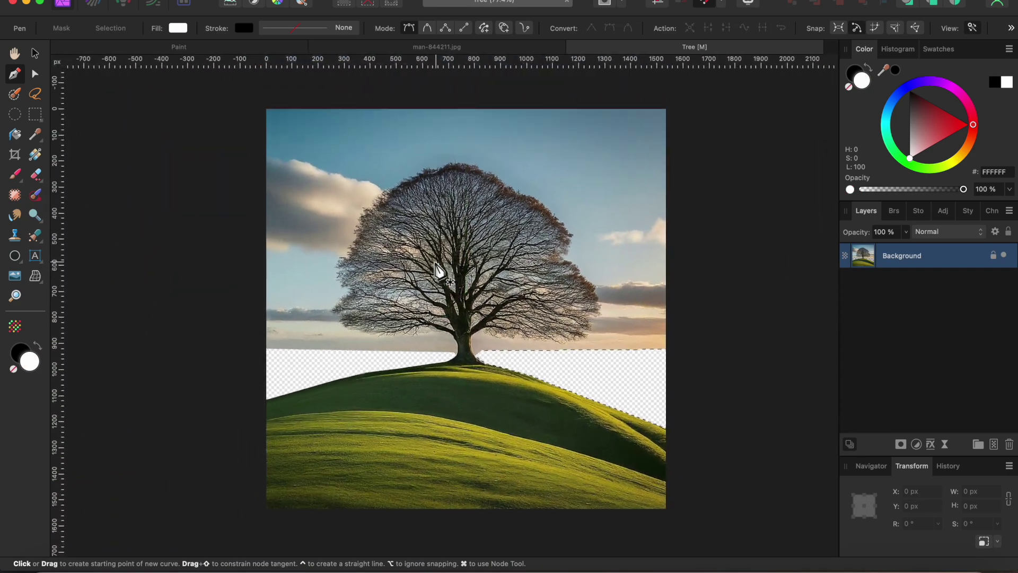
Step: Add a Threshold adjustment at about 50% to make the tree a black-and-white silhouette
left_click(916, 445)
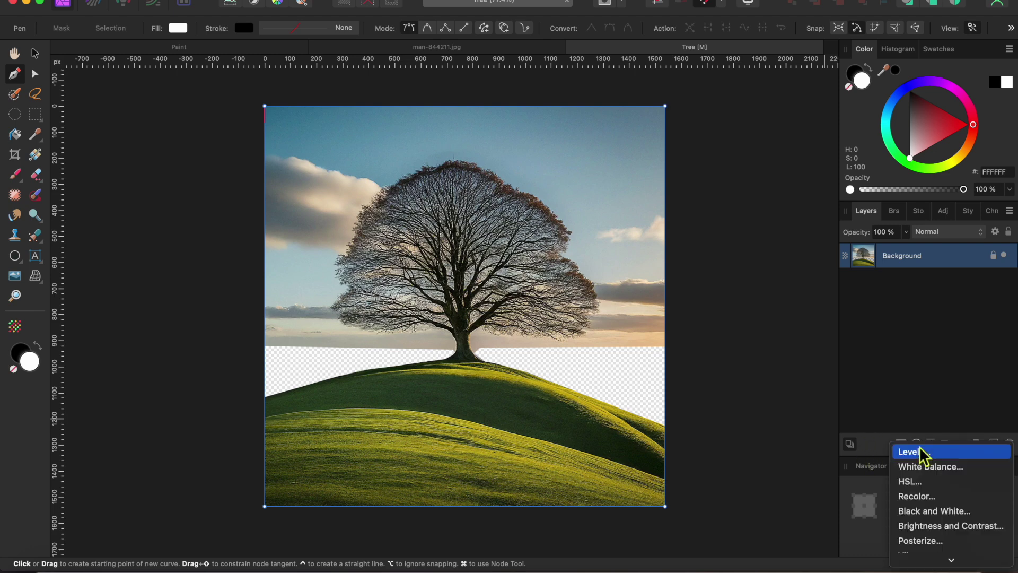
scroll(924, 521, "down", 2)
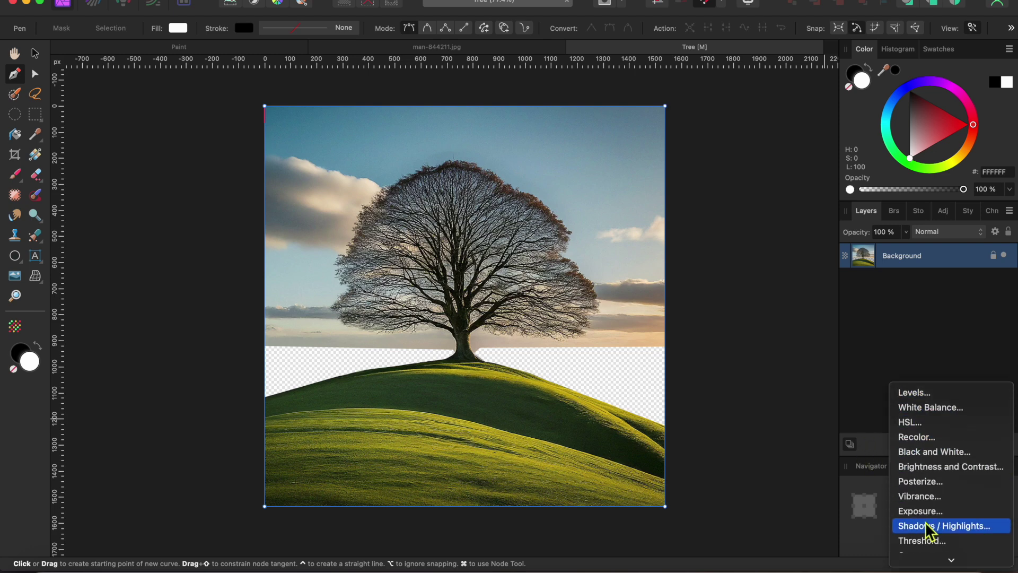
scroll(924, 522, "down", 1)
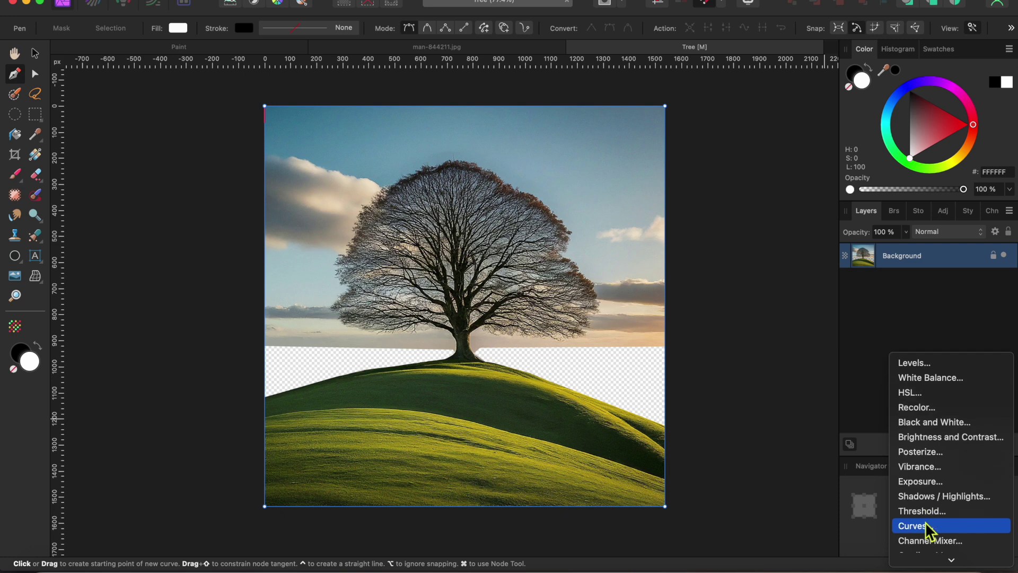
left_click(923, 514)
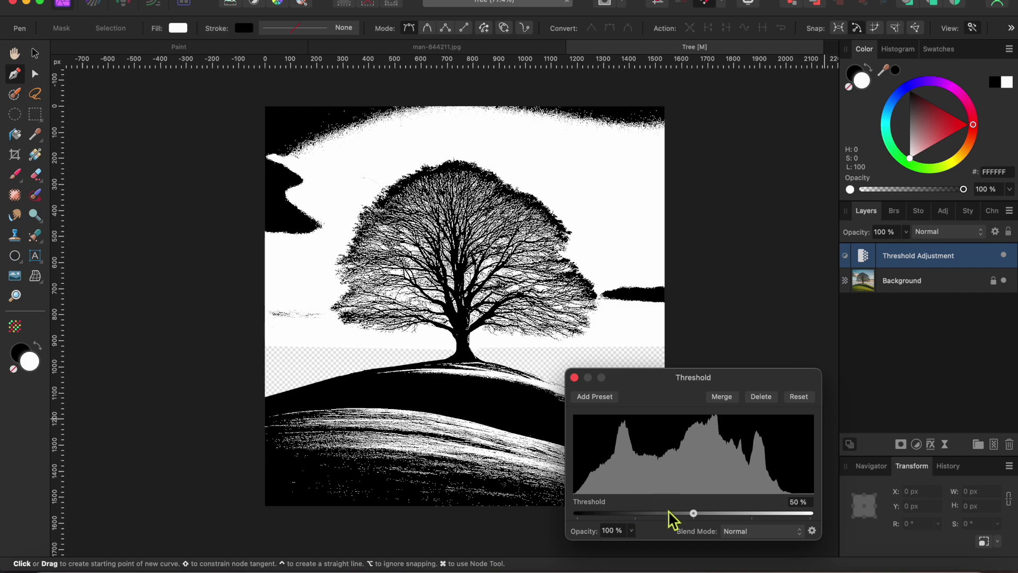
mouse_move(694, 515)
left_mouse_down()
mouse_move(663, 516)
mouse_move(695, 519)
left_mouse_up()
Step: Nest the Threshold adjustment into the Background layer and rasterize them into one silhouette layer
left_click(574, 376)
key("e")
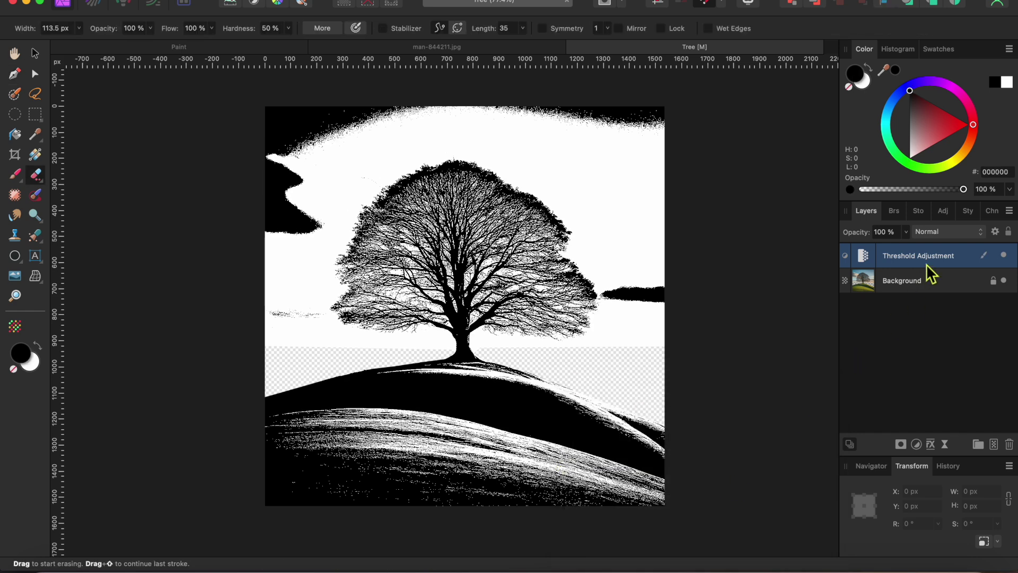
left_click_drag(928, 266, 933, 289)
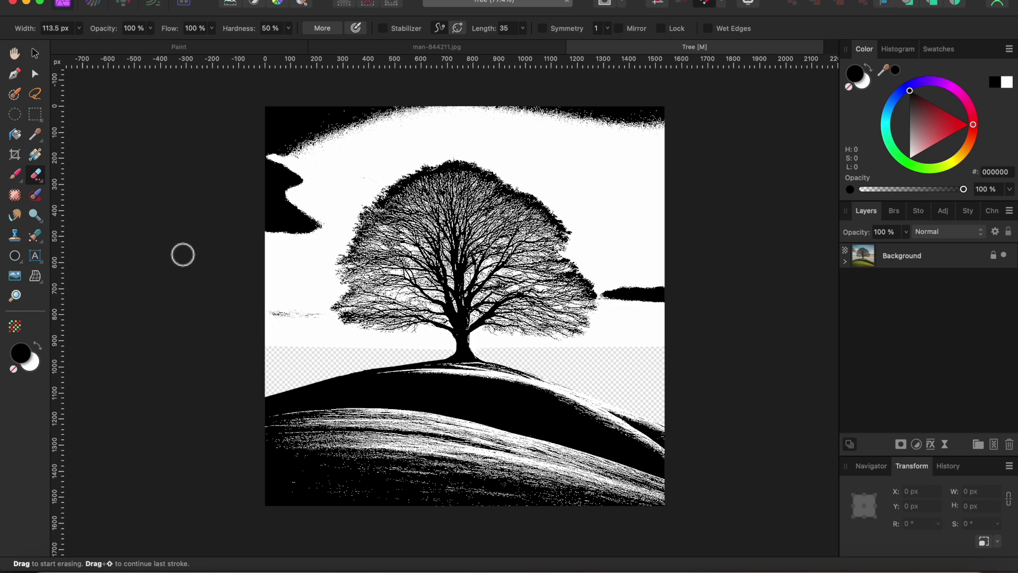
left_click_drag(310, 227, 317, 232)
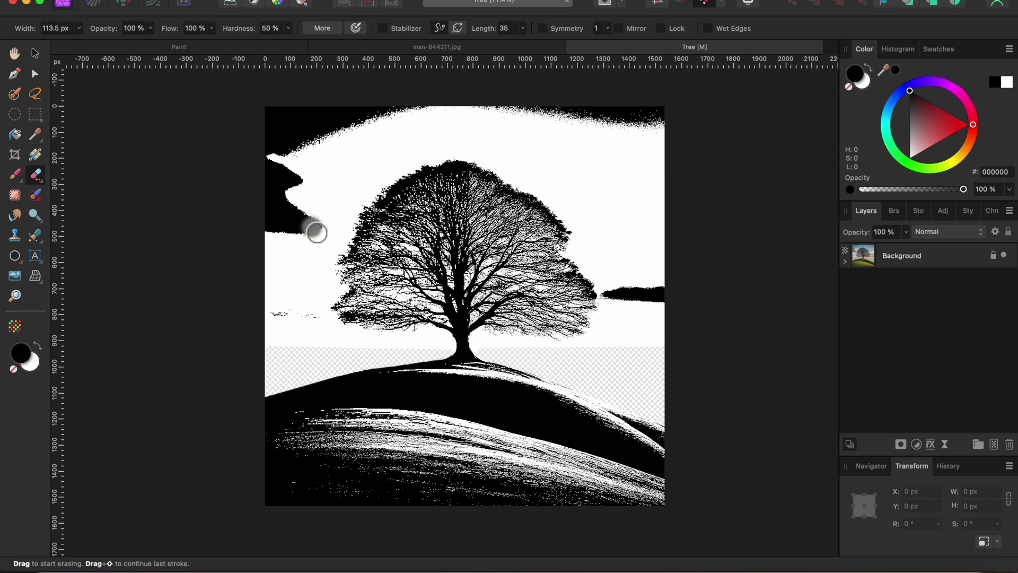
right_click(932, 267)
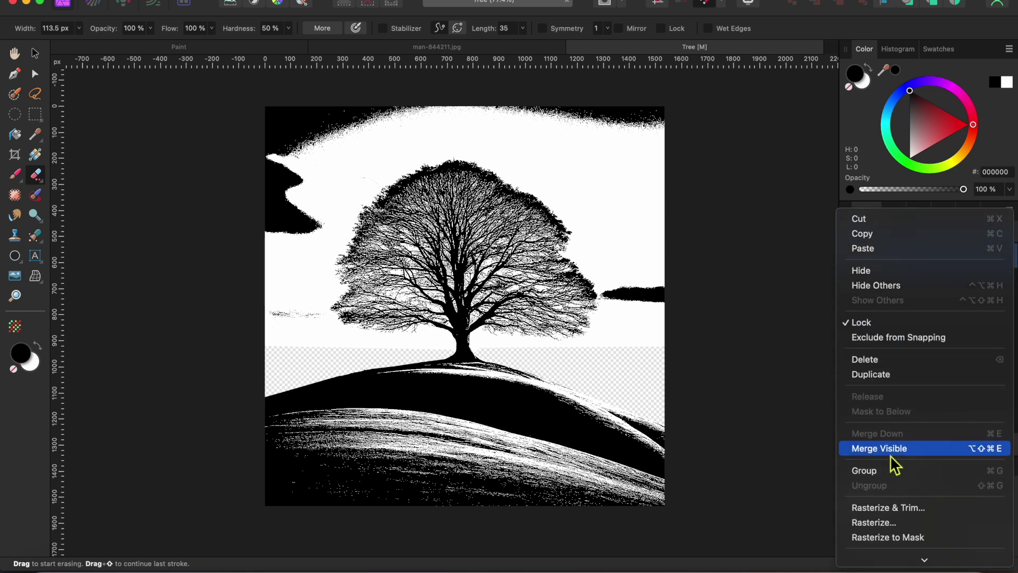
left_click(880, 523)
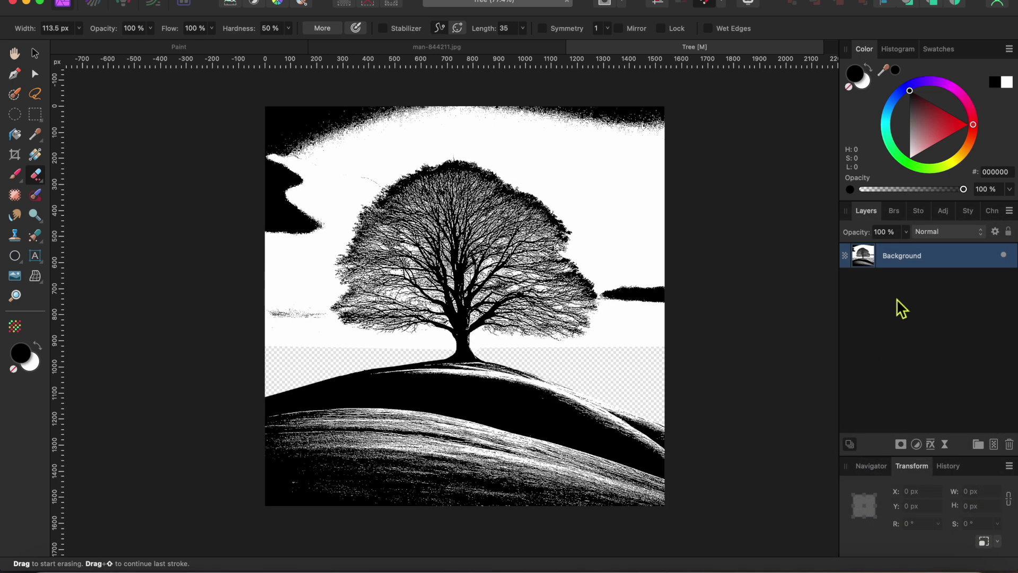
Step: Erase the grey speckles and black cloud patches along the sky's left, top and right with a larger eraser
mouse_move(311, 304)
left_mouse_down()
mouse_move(321, 323)
mouse_move(272, 313)
mouse_move(278, 325)
mouse_move(290, 241)
mouse_move(312, 226)
mouse_move(323, 235)
mouse_move(294, 209)
mouse_move(291, 221)
mouse_move(280, 217)
mouse_move(307, 214)
left_mouse_up()
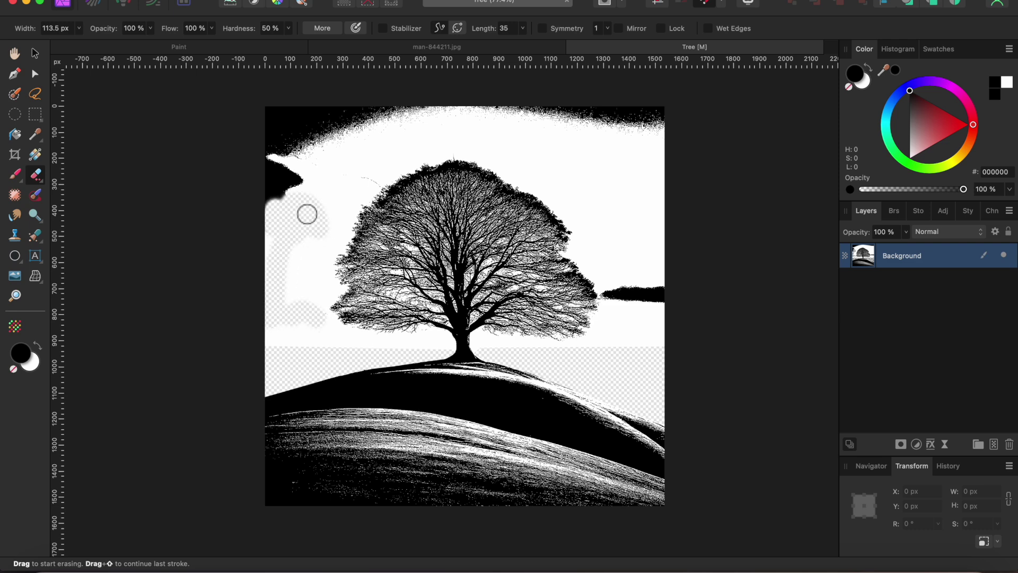
key("bracketright")
key("bracketright")
key("bracketright")
key("bracketright")
key("bracketright")
key("bracketright")
key("bracketright")
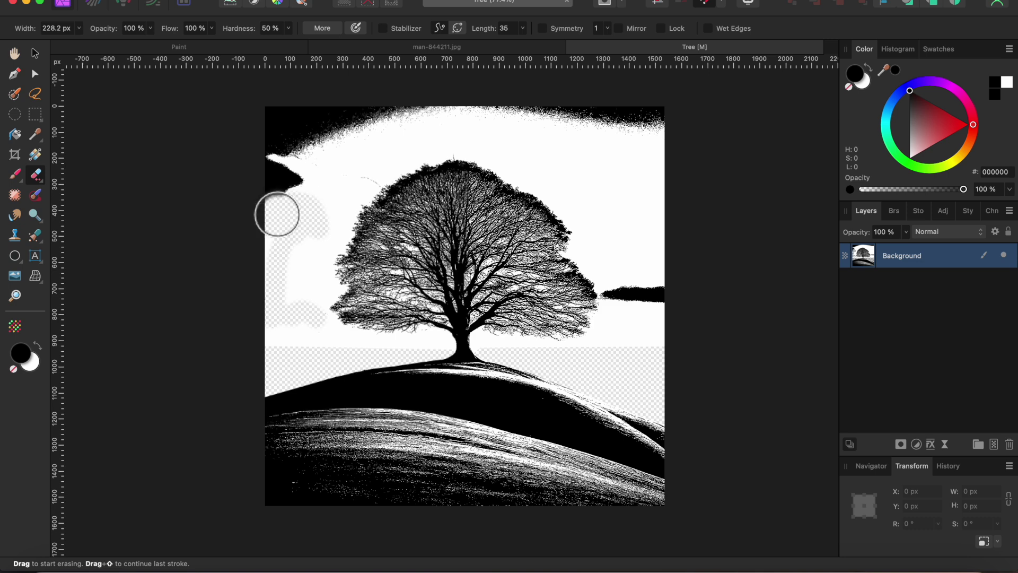
mouse_move(278, 213)
left_mouse_down()
mouse_move(286, 108)
mouse_move(301, 178)
mouse_move(314, 130)
mouse_move(387, 102)
mouse_move(381, 116)
mouse_move(326, 139)
mouse_move(362, 143)
mouse_move(358, 179)
mouse_move(387, 126)
mouse_move(422, 103)
mouse_move(651, 110)
mouse_move(664, 124)
mouse_move(539, 112)
left_mouse_up()
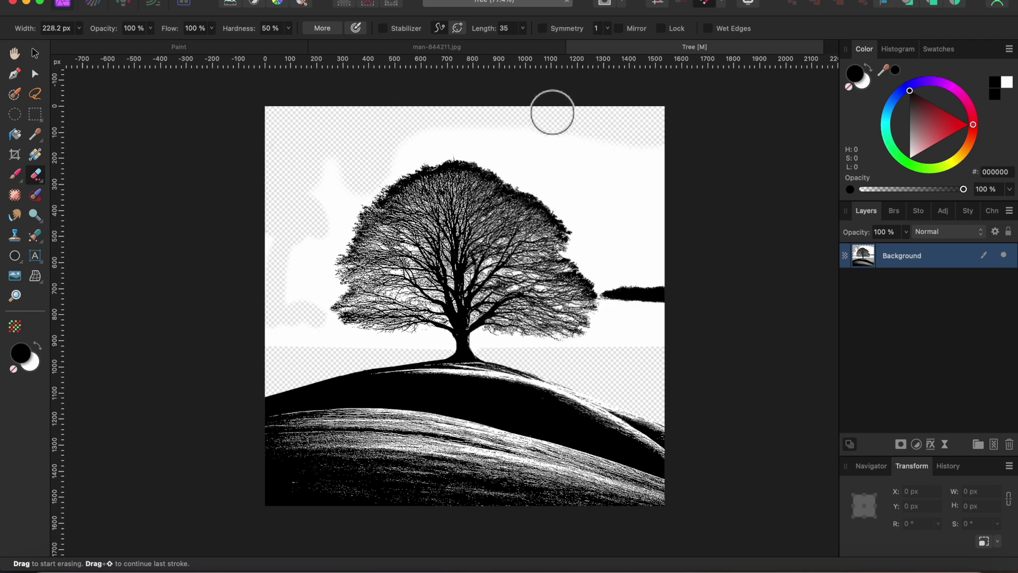
mouse_move(698, 285)
left_mouse_down()
mouse_move(670, 310)
mouse_move(630, 291)
mouse_move(623, 300)
mouse_move(616, 289)
mouse_move(631, 311)
left_mouse_up()
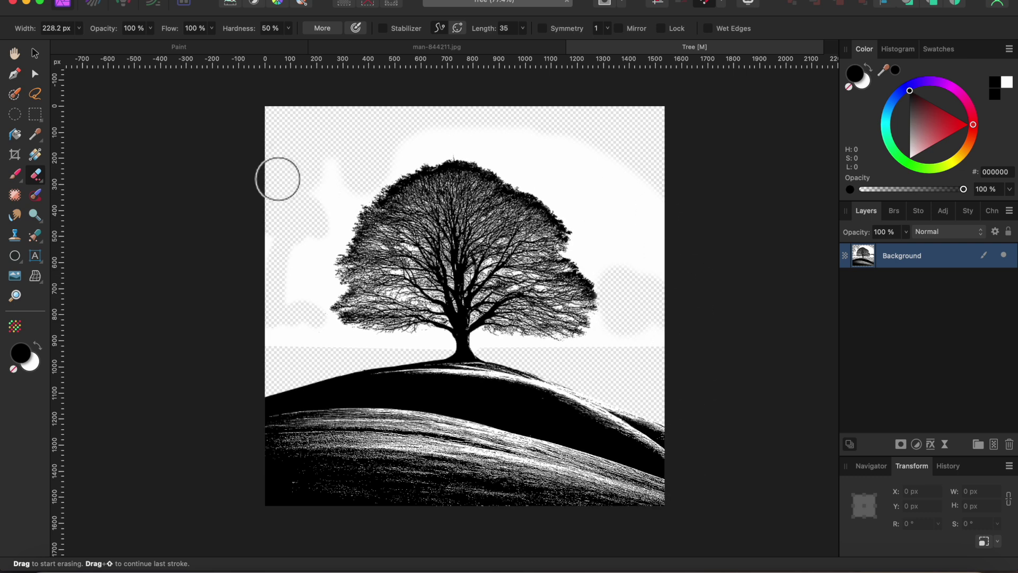
key("x")
left_click(35, 53)
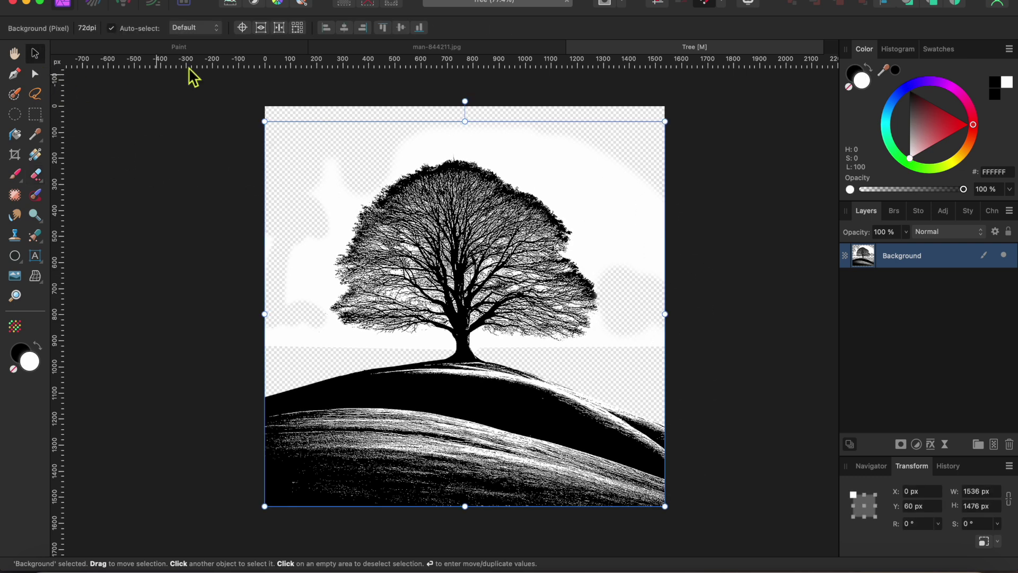
Step: Add a Luminosity Range live mask with the curve's bright end pulled to zero, hiding the white sky
left_click(286, 0)
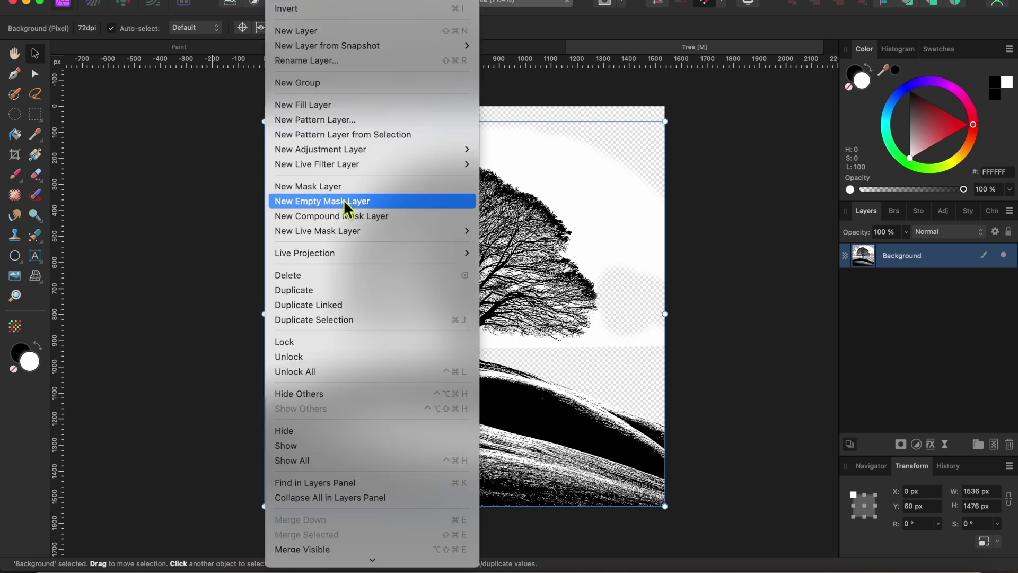
mouse_move(353, 233)
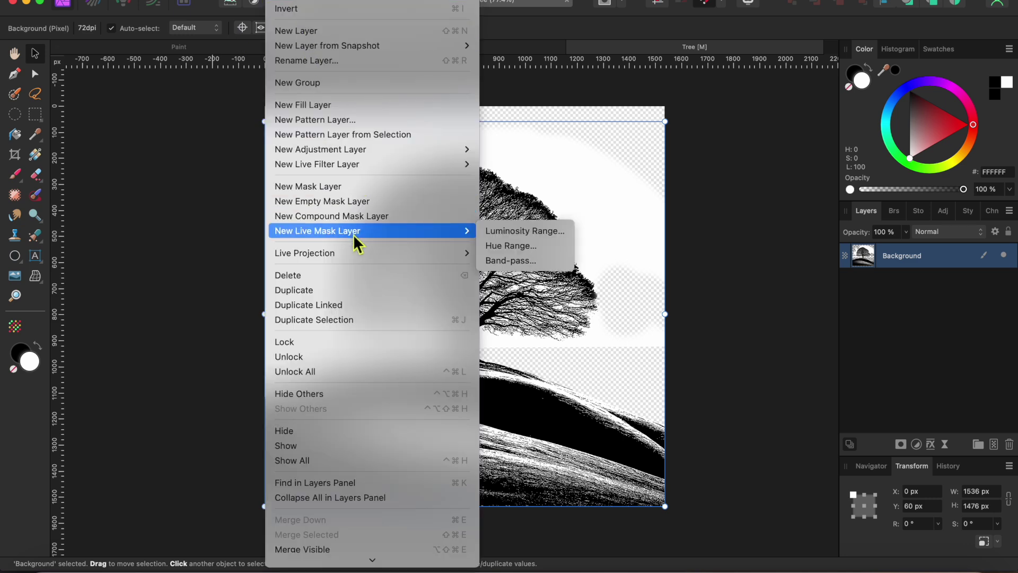
left_click(507, 230)
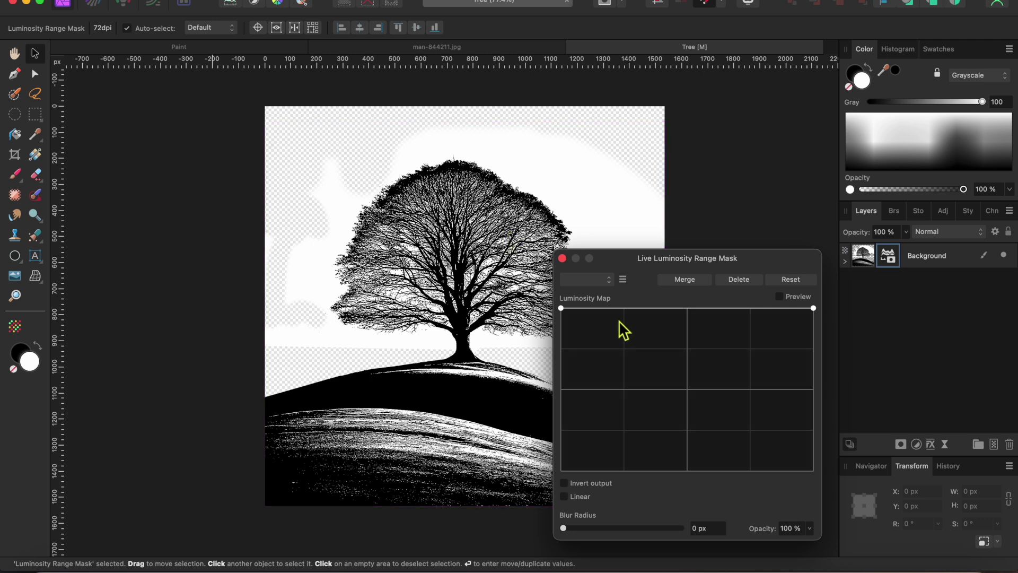
left_click(781, 307)
left_click_drag(814, 310, 816, 472)
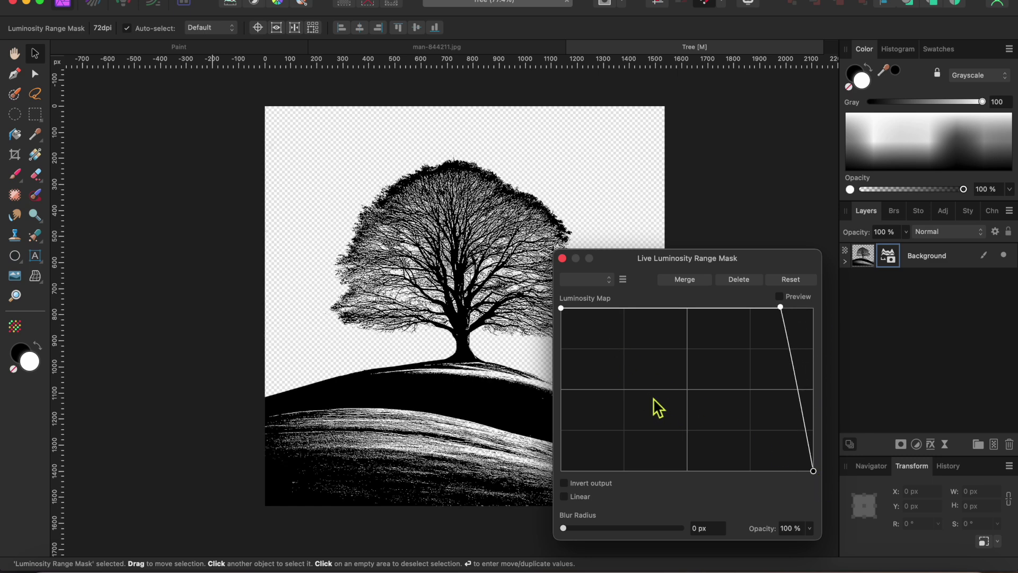
left_click(562, 259)
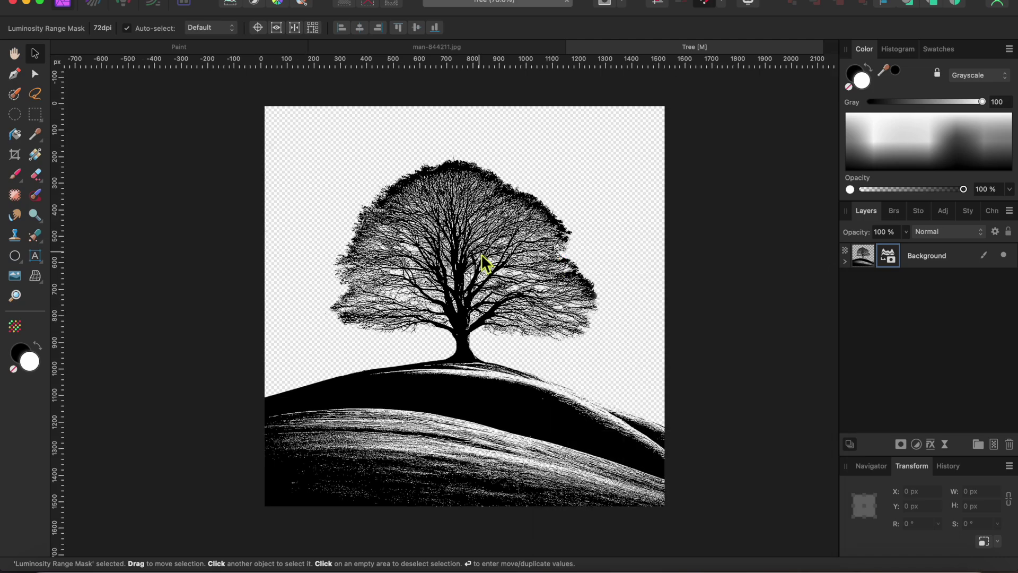
scroll(485, 264, "up", 3)
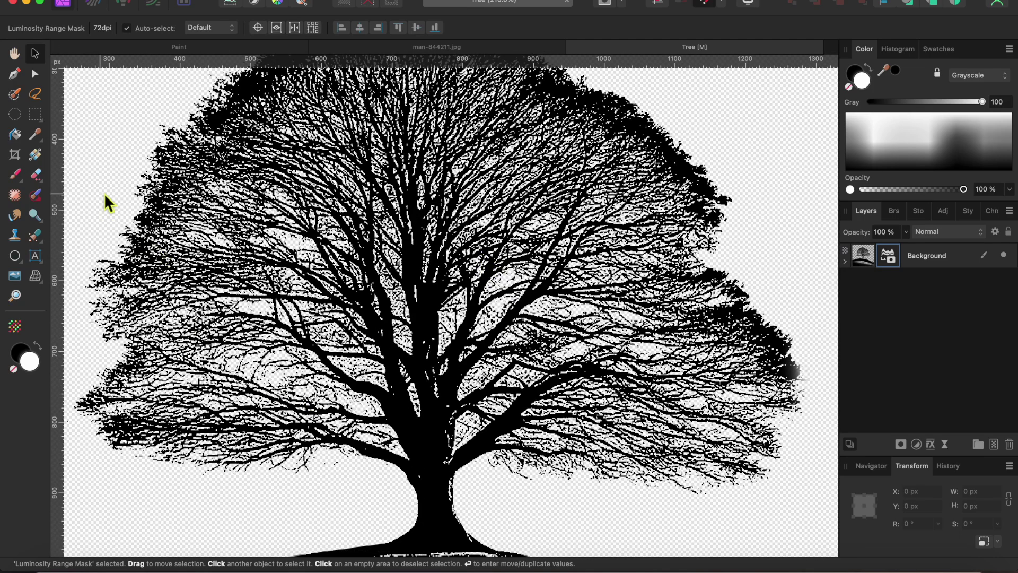
scroll(312, 322, "down", 4)
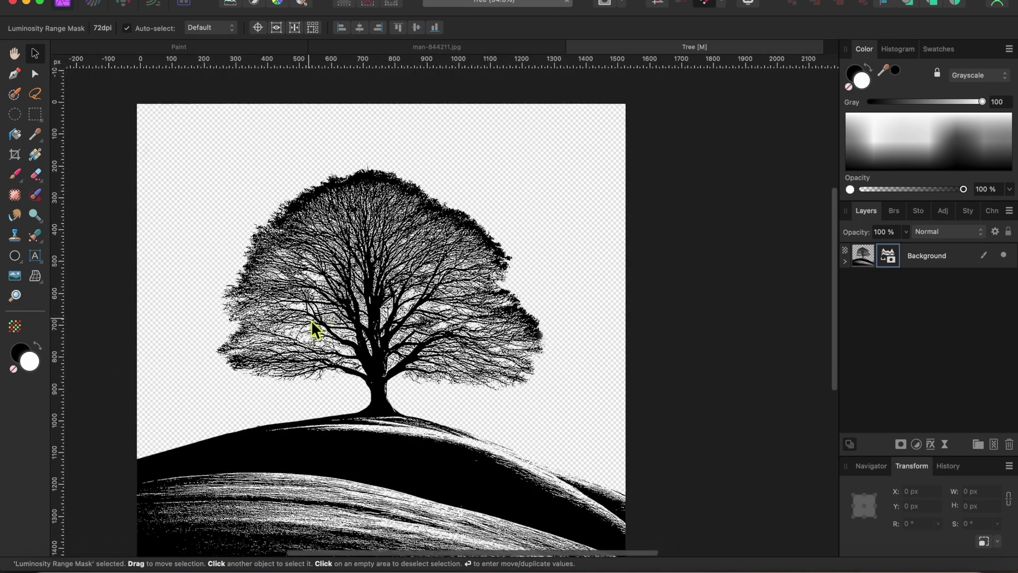
scroll(316, 330, "down", 2)
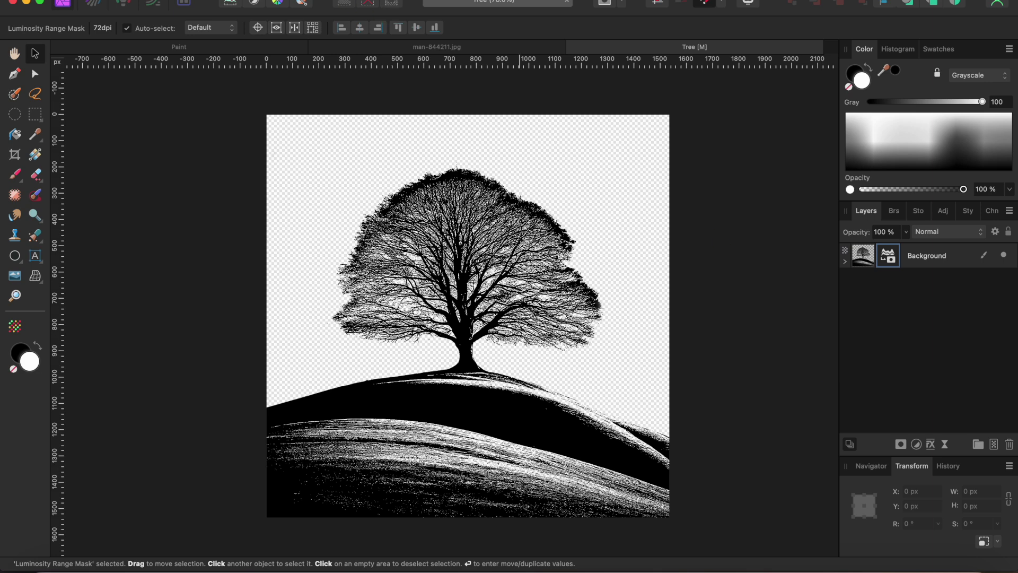
left_click(276, 0)
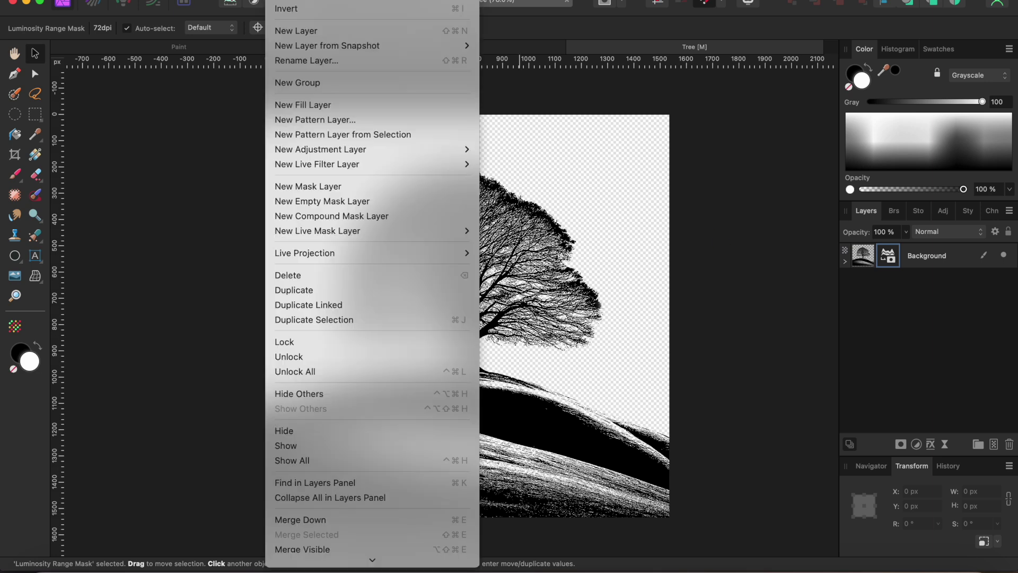
Step: Add a white Fill layer beneath the tree and Merge Visible both into a new Pixel layer
left_click(303, 106)
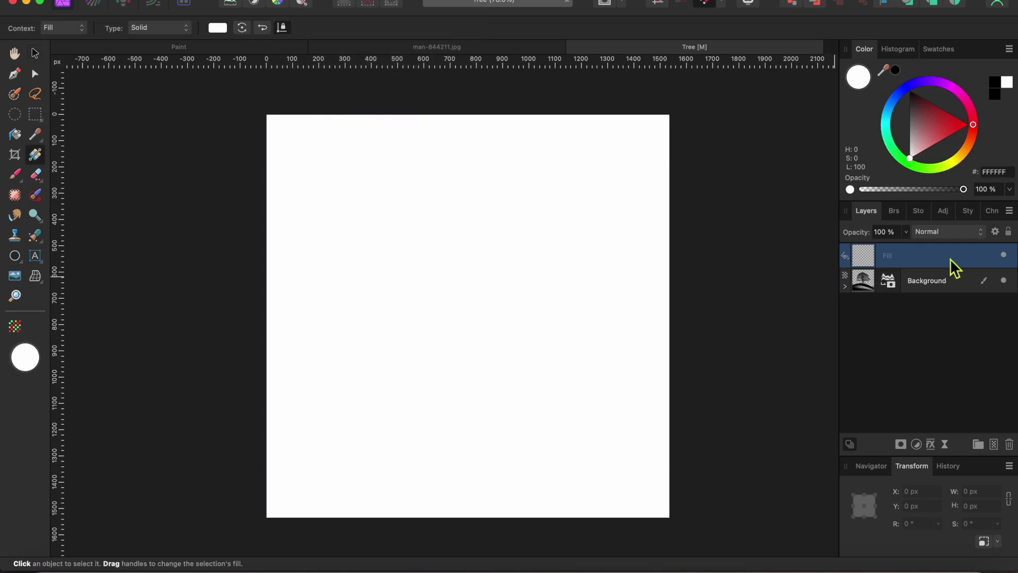
left_click_drag(949, 268, 950, 314)
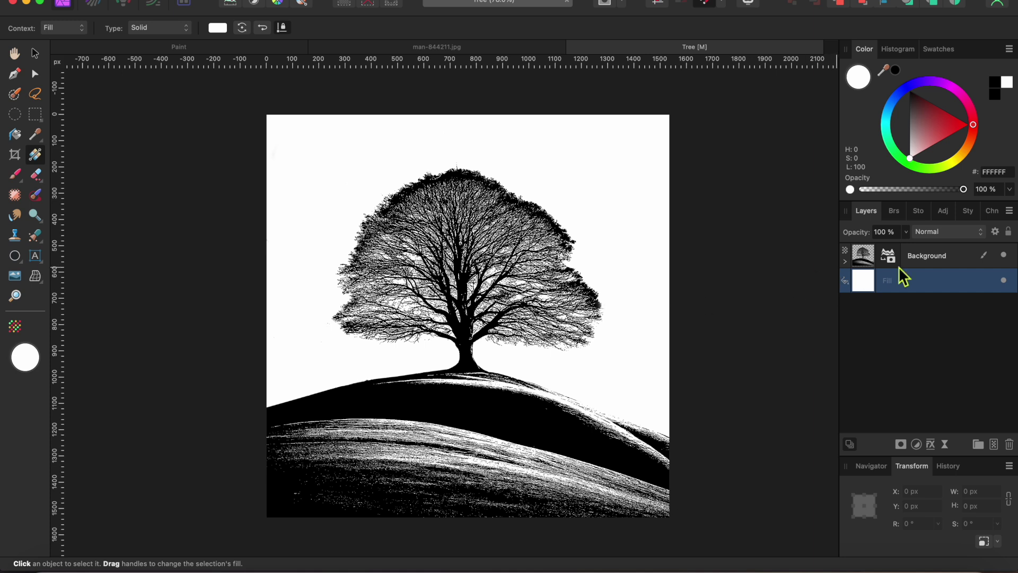
left_click(950, 256)
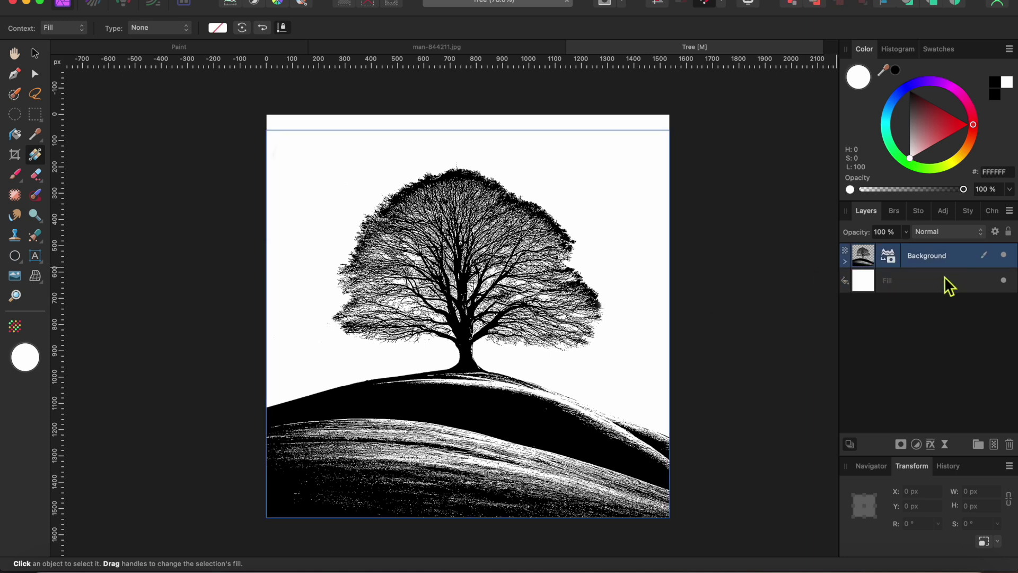
left_click(945, 280, "shift")
right_click(945, 296)
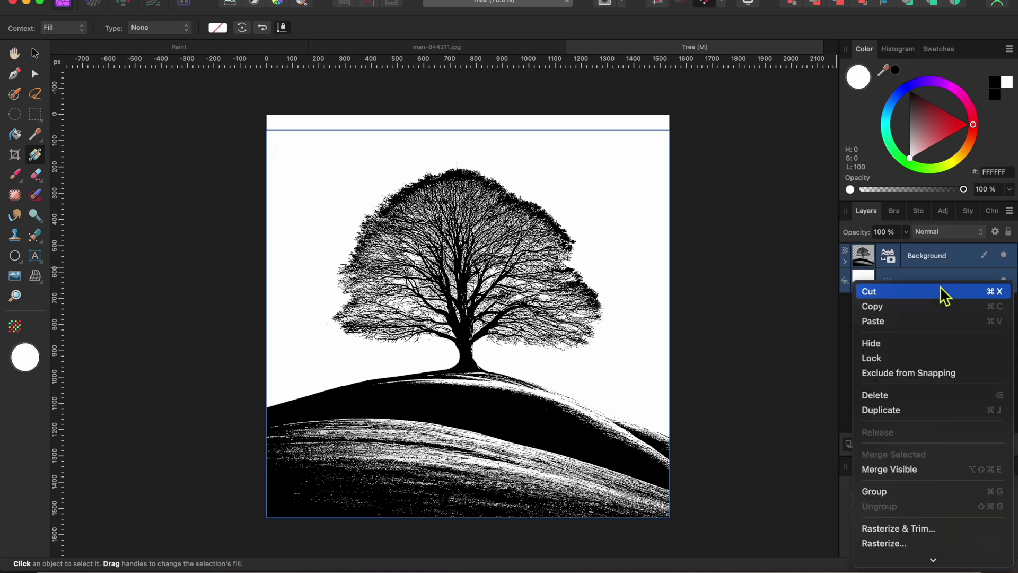
left_click(917, 426)
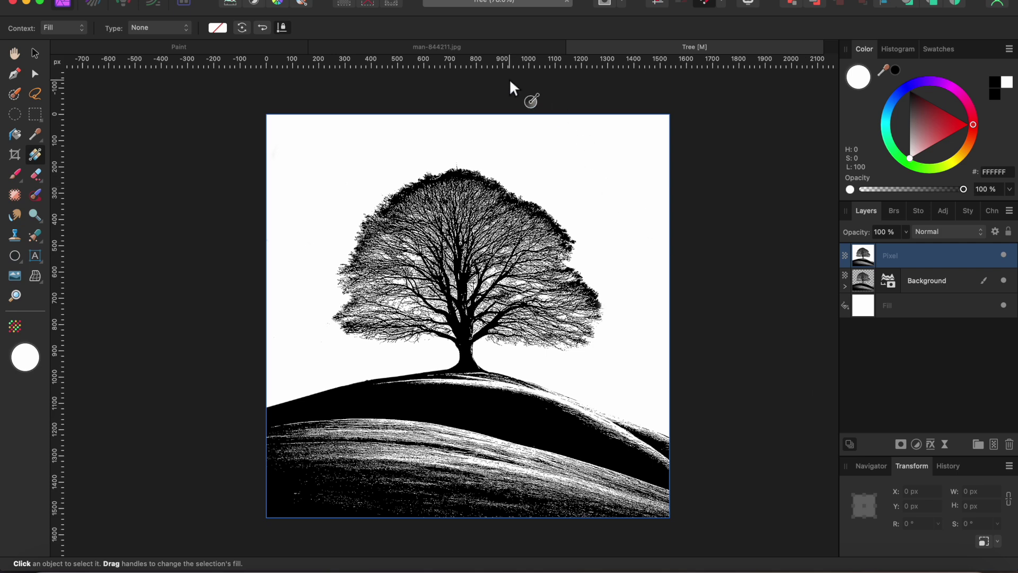
Step: Delete the original Background and Fill layers, keeping only the merged Pixel layer
key("v")
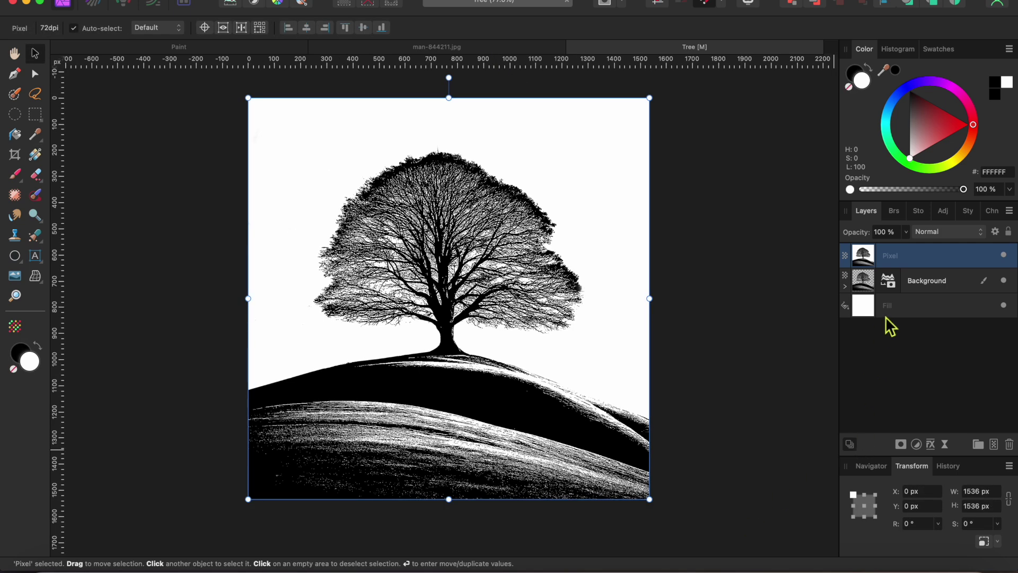
left_click(935, 289)
left_click(933, 317, "shift")
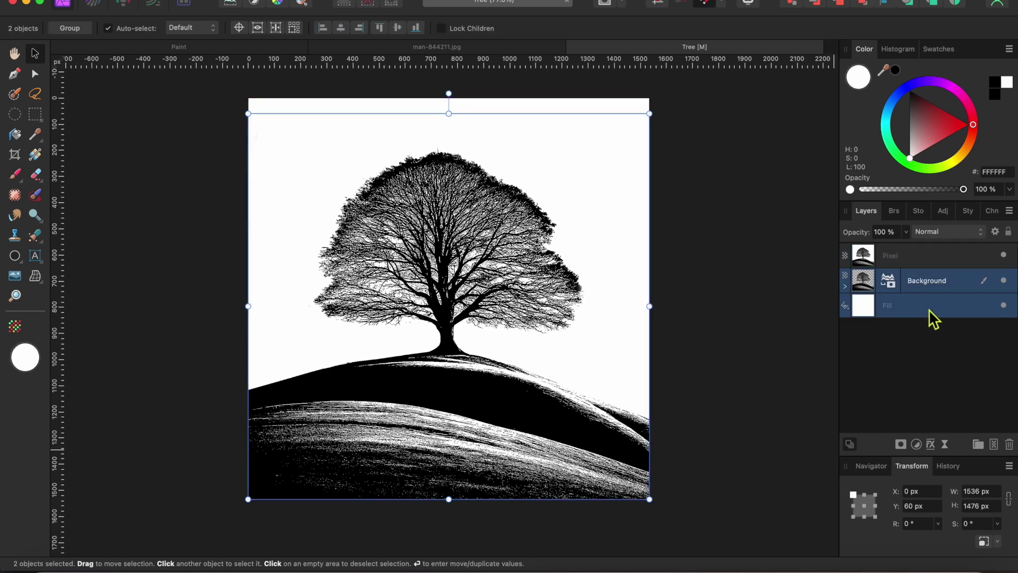
right_click(932, 317)
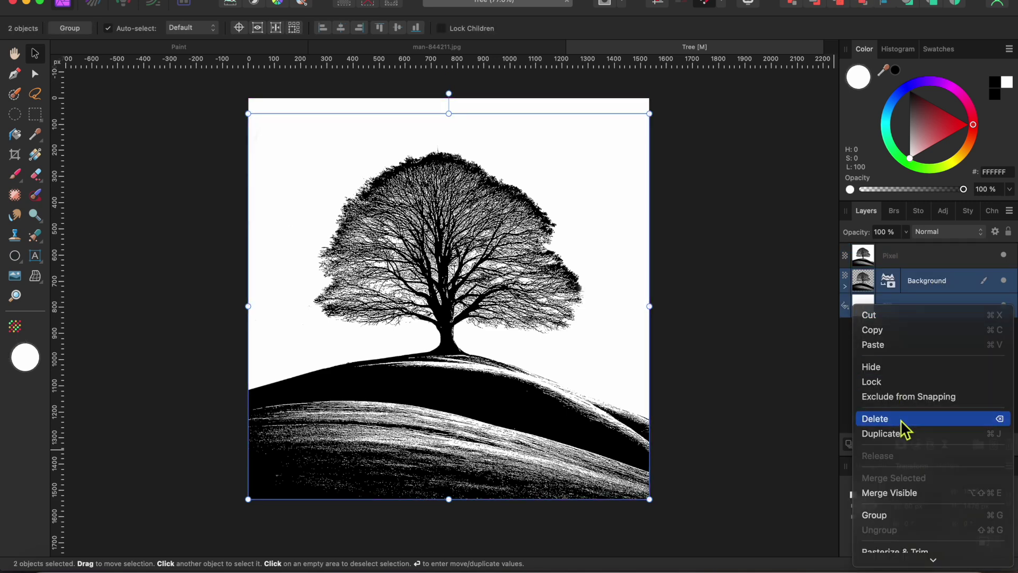
left_click(837, 423)
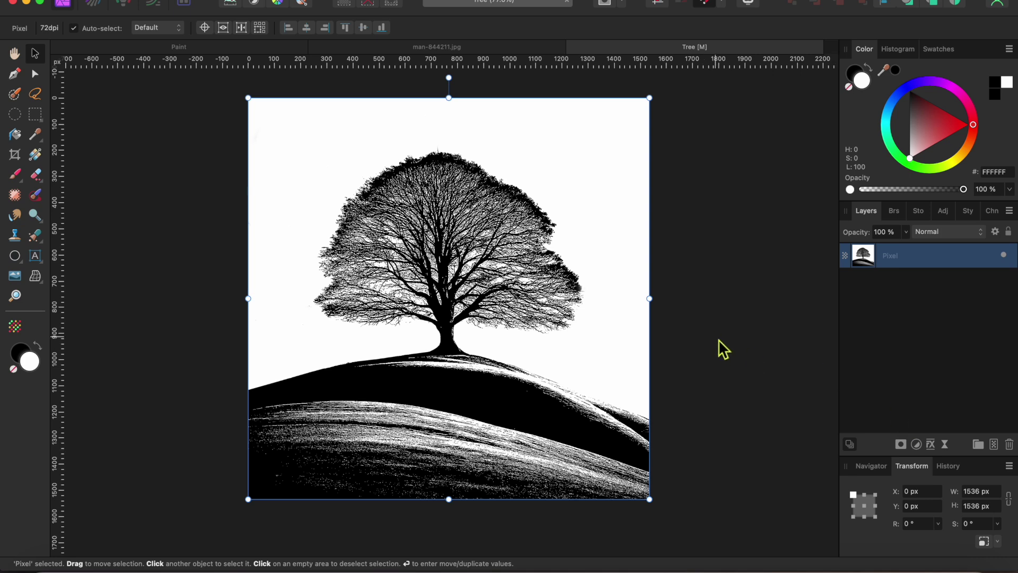
scroll(720, 339, "up", 1)
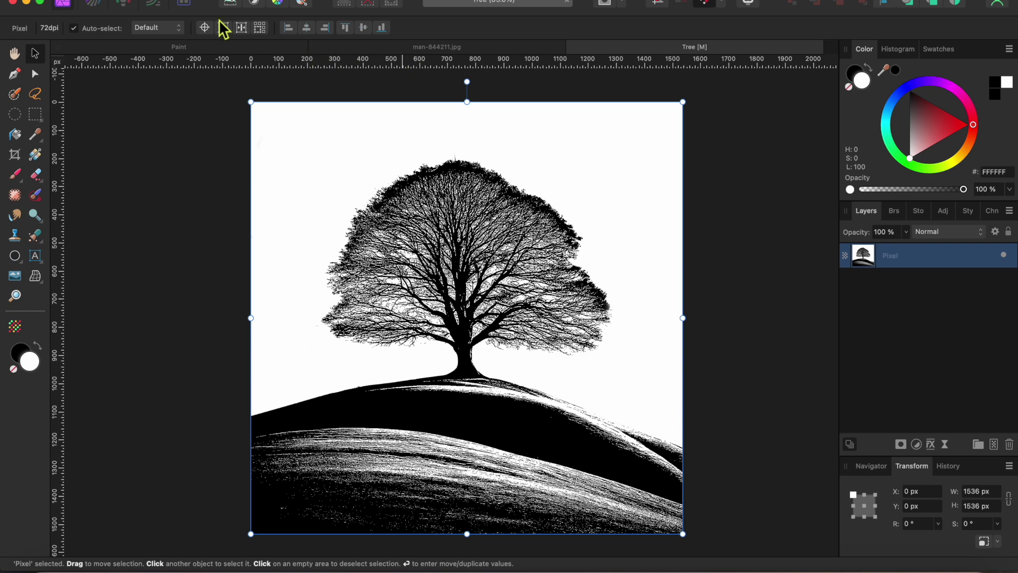
Step: Copy the paint-splash image from the Paint document, paste it into Tree, and set it to Screen
left_click(242, 50)
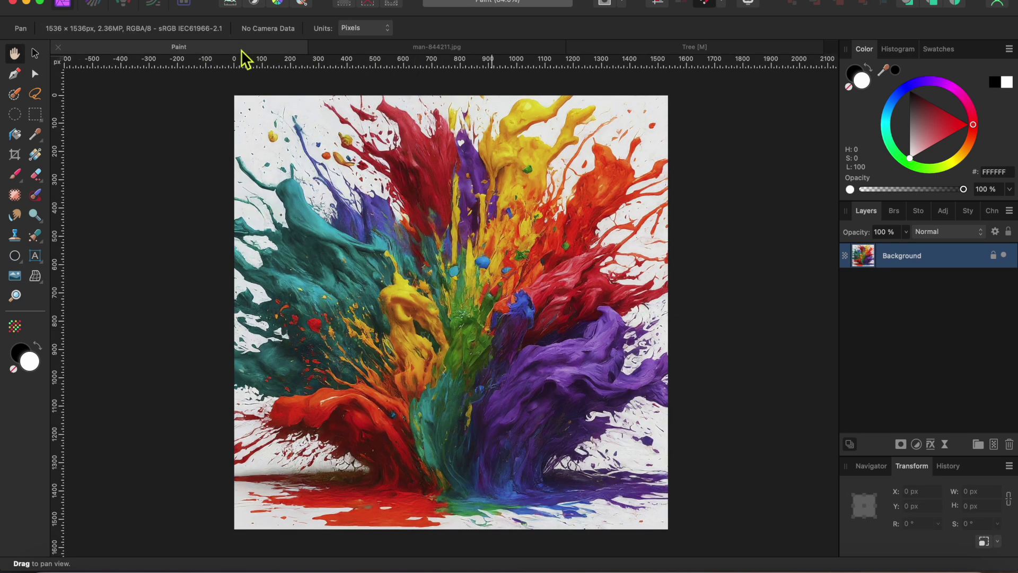
left_click(159, 2)
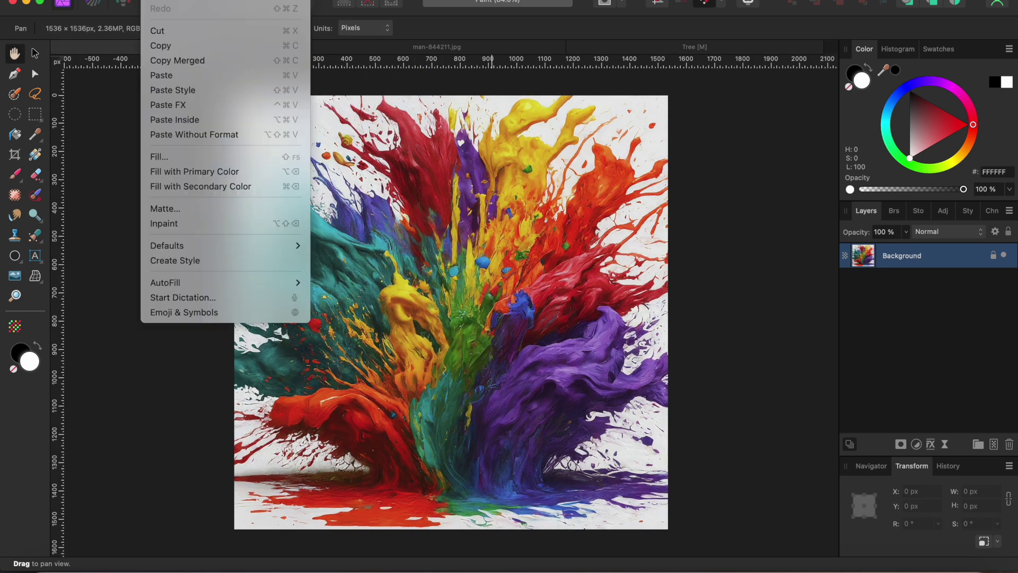
left_click(161, 46)
left_click(695, 46)
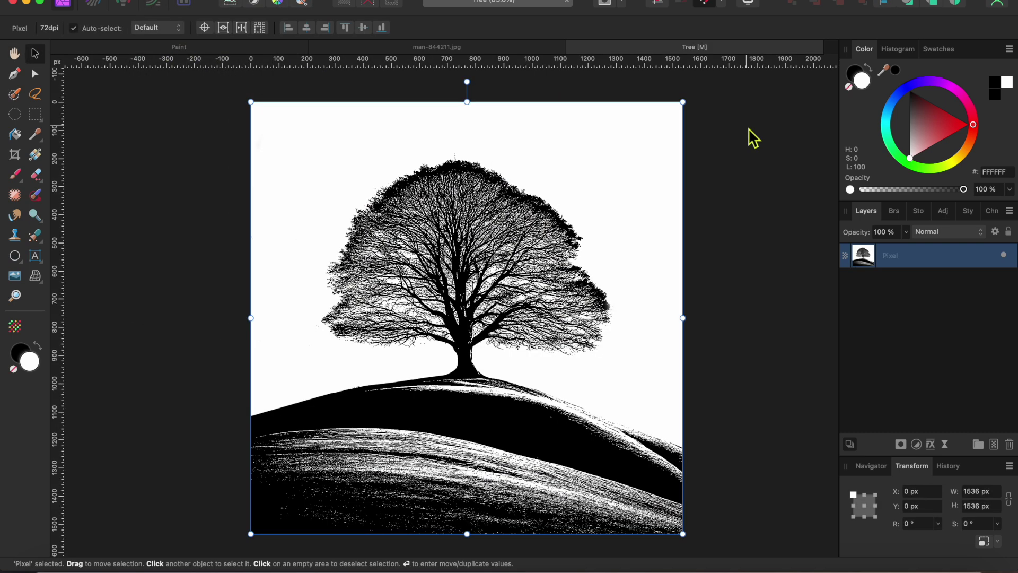
left_click(159, 2)
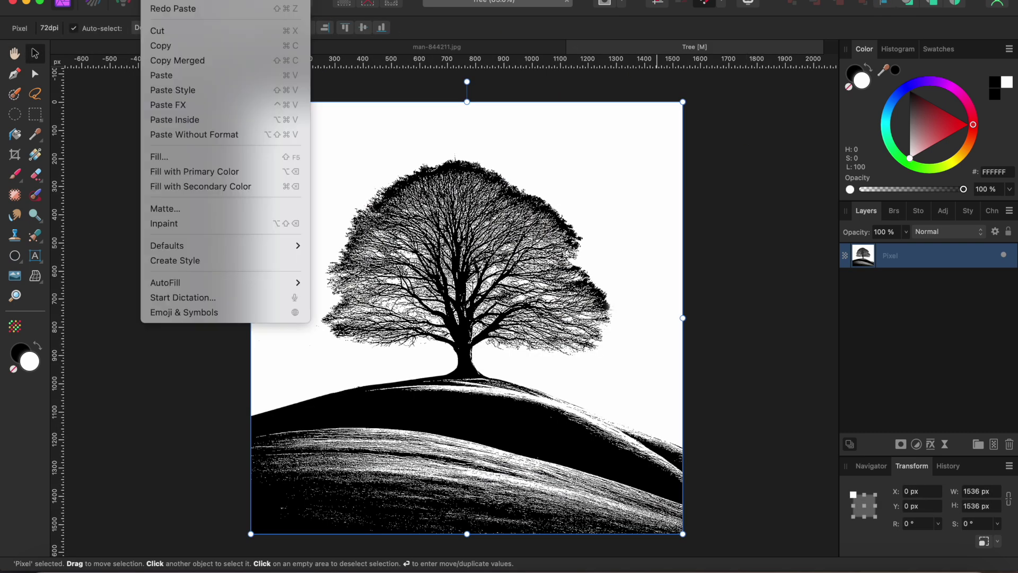
left_click(159, 77)
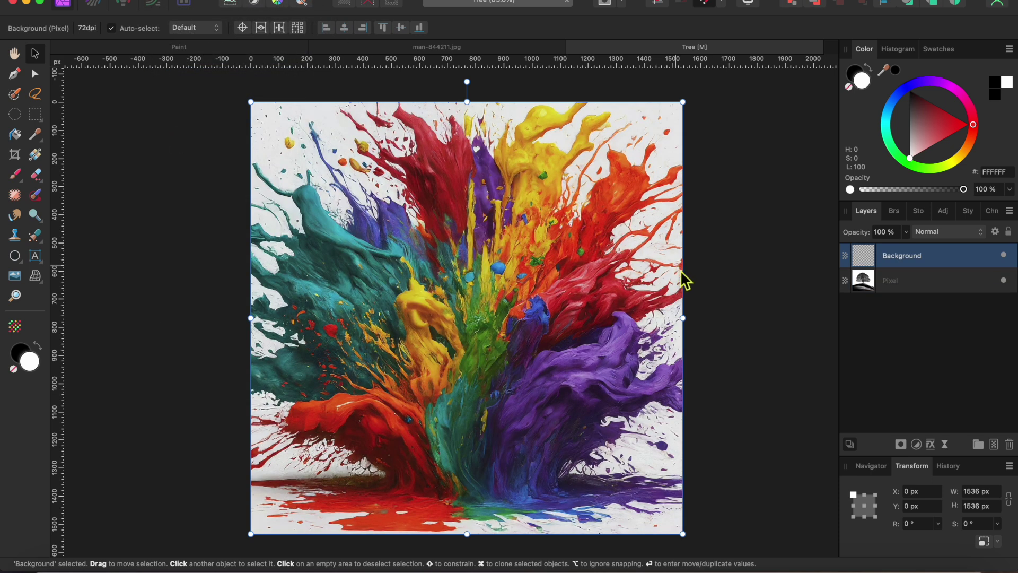
left_click(950, 237)
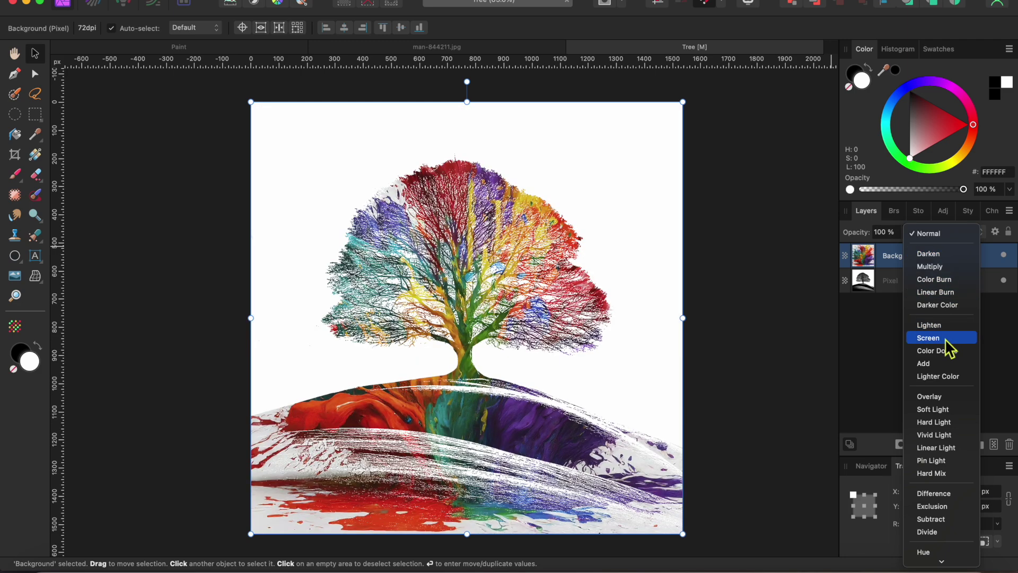
left_click(941, 338)
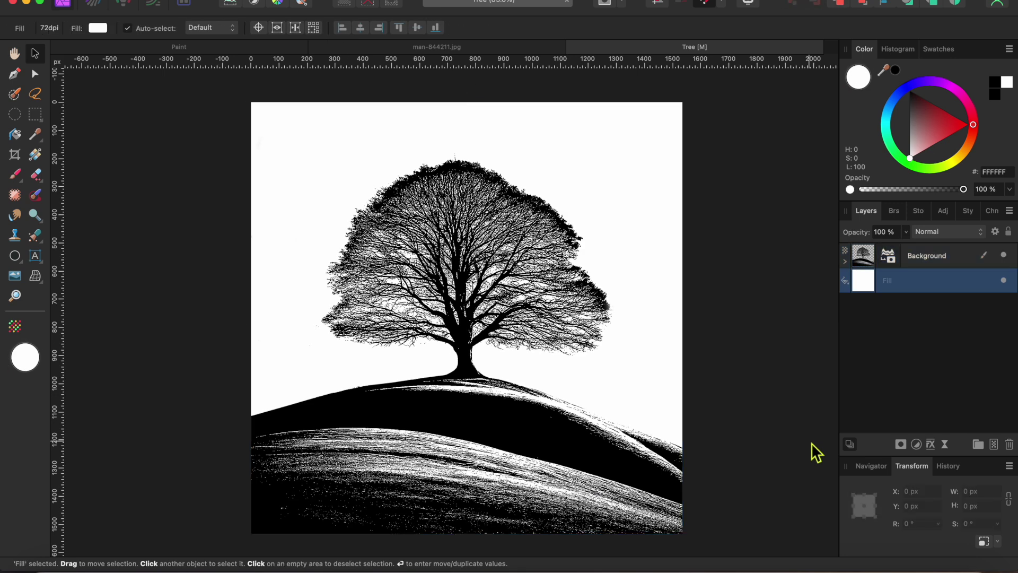
Step: Recolour the Fill layer grey 847E7E and move it beneath the tree layer
key("super+bracketright")
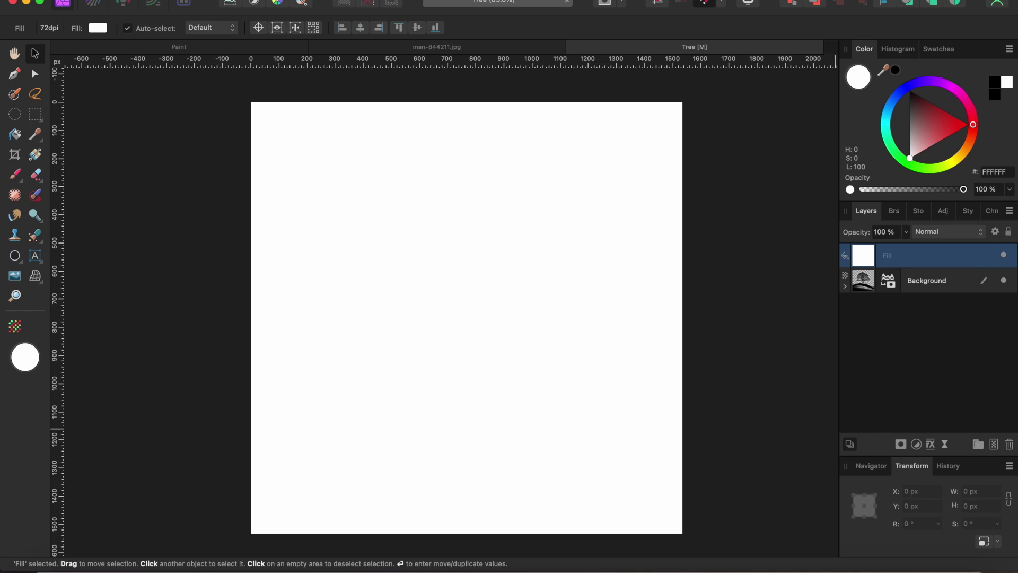
left_click(912, 127)
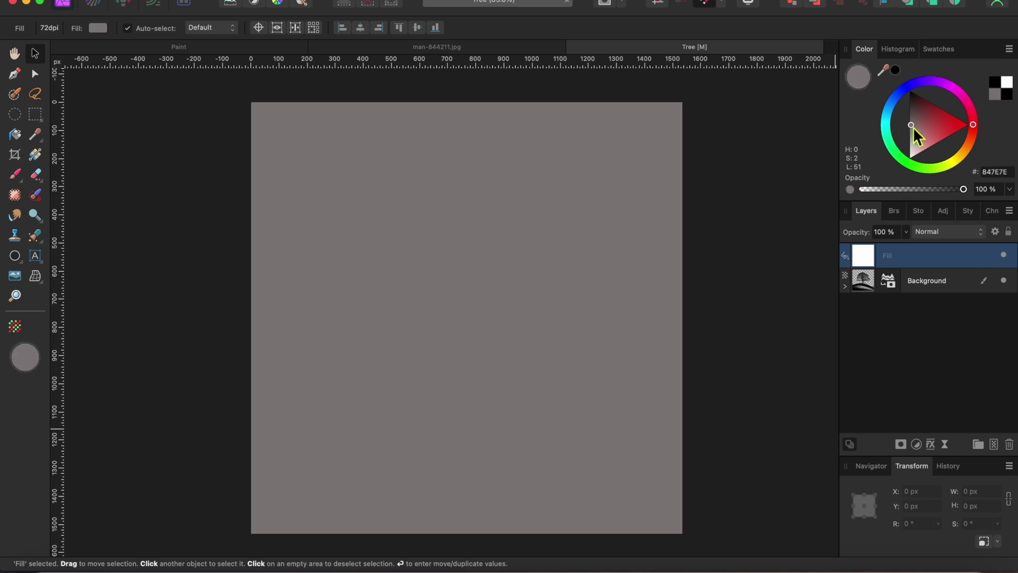
left_click(948, 288, "shift")
left_click_drag(945, 255, 945, 311)
Step: Merge Visible the tree and grey fill into one Pixel layer and delete the old two layers
left_click(929, 261, "shift")
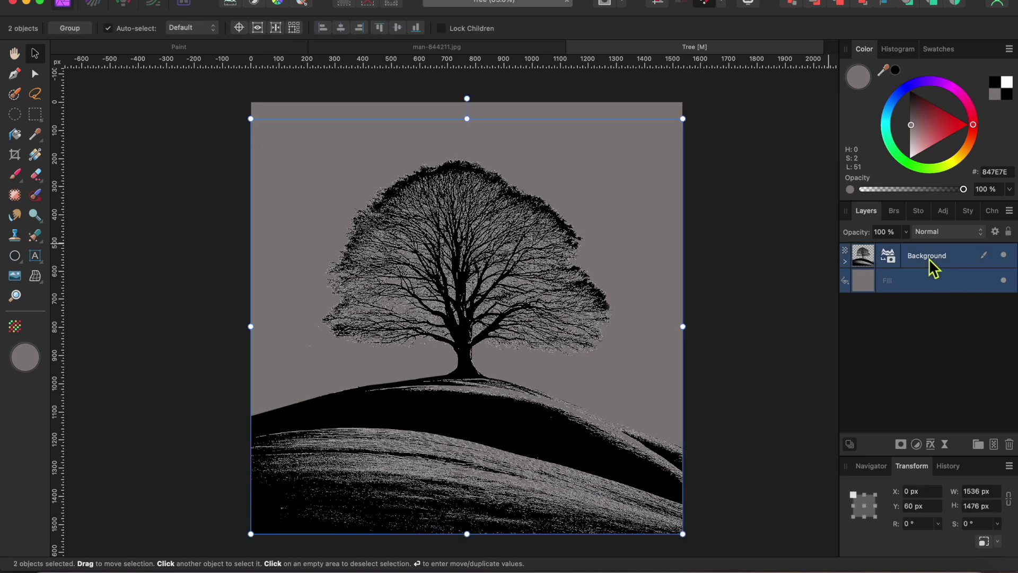
right_click(915, 290)
left_click(896, 472)
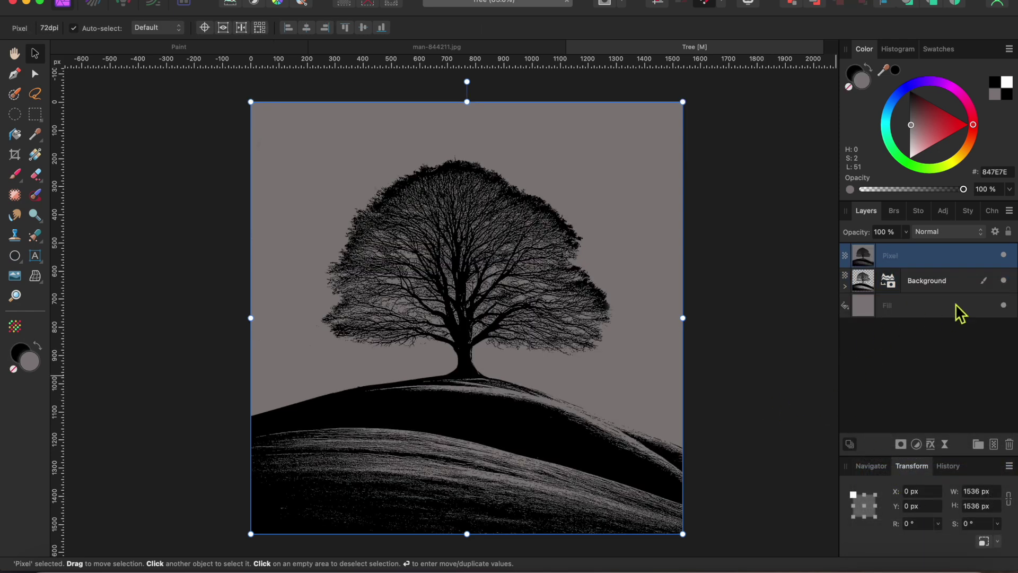
left_click(957, 284)
left_click(958, 301, "shift")
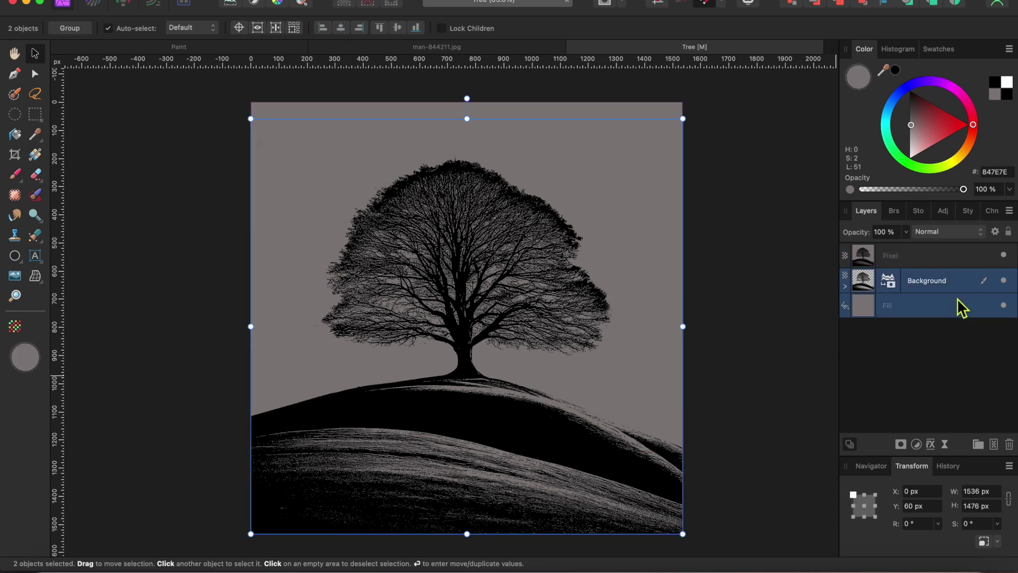
key("Delete")
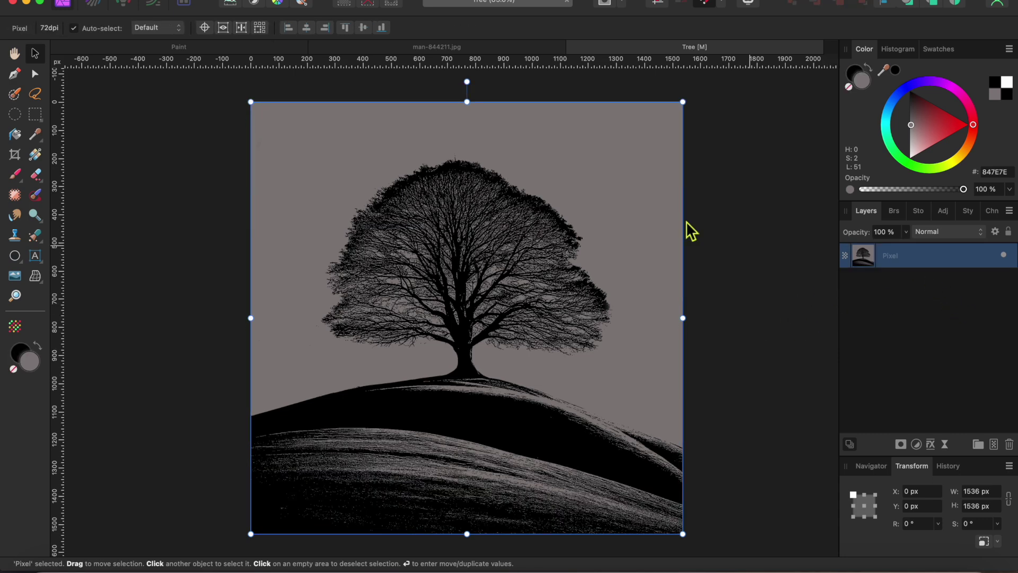
left_click(354, 49)
Step: Copy the man-844211.jpg portrait and paste it into the Tree document as a new layer
left_click(153, 0)
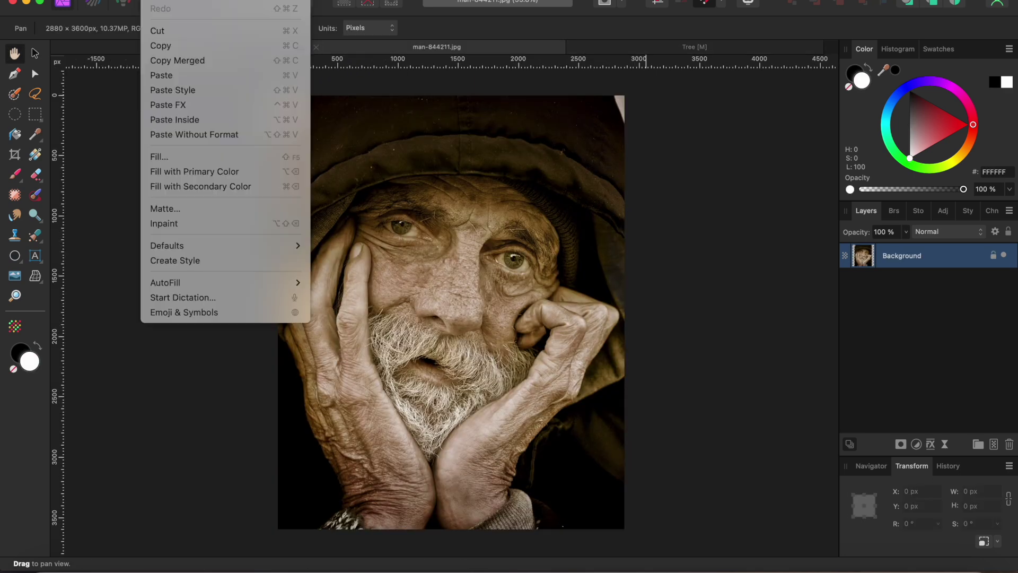
left_click(159, 44)
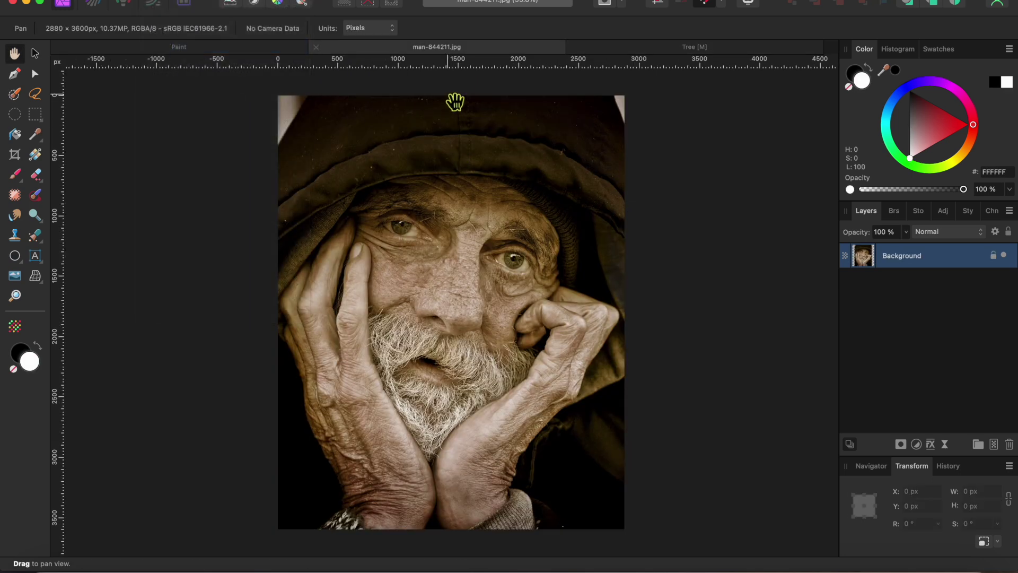
left_click(605, 52)
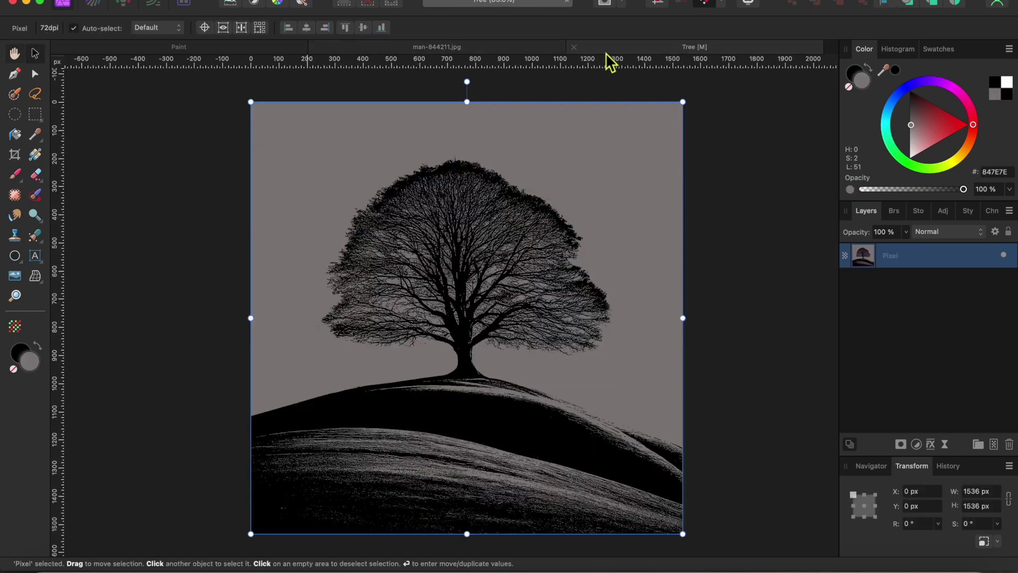
left_click(154, 0)
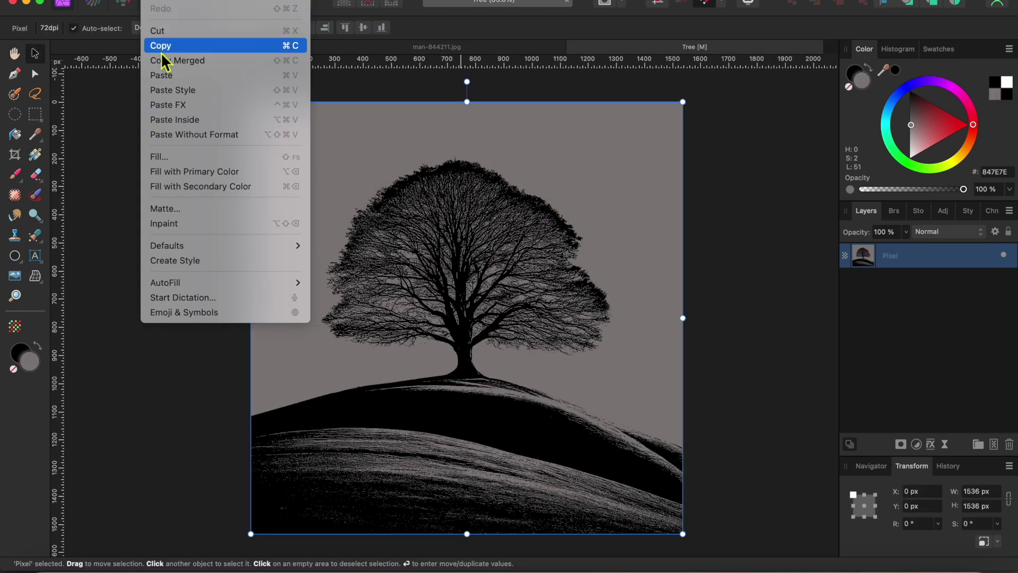
left_click(166, 77)
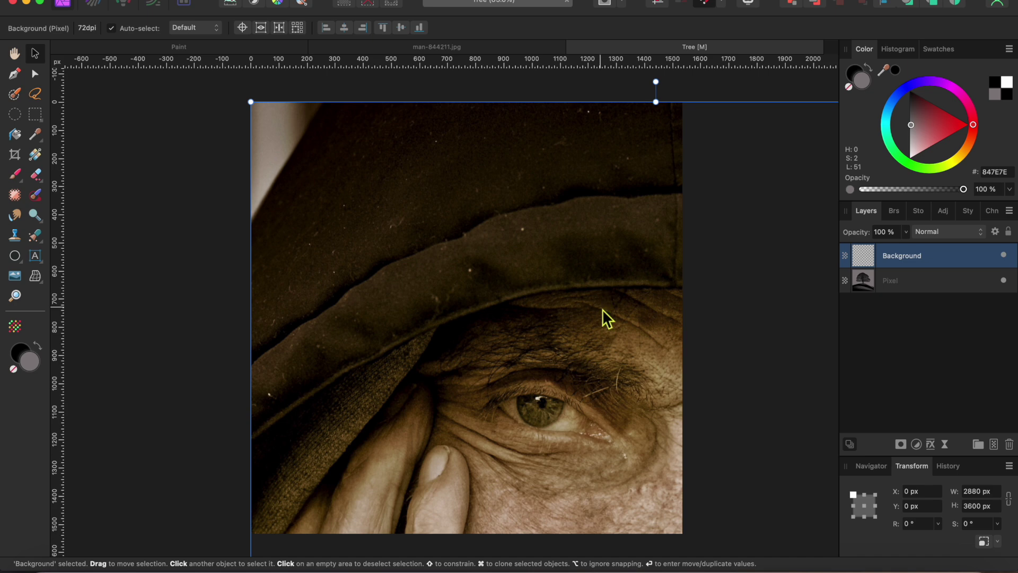
Step: Resize the portrait layer to 1536×1920 px so it fits the canvas
scroll(604, 302, "down", 5)
scroll(607, 318, "down", 1)
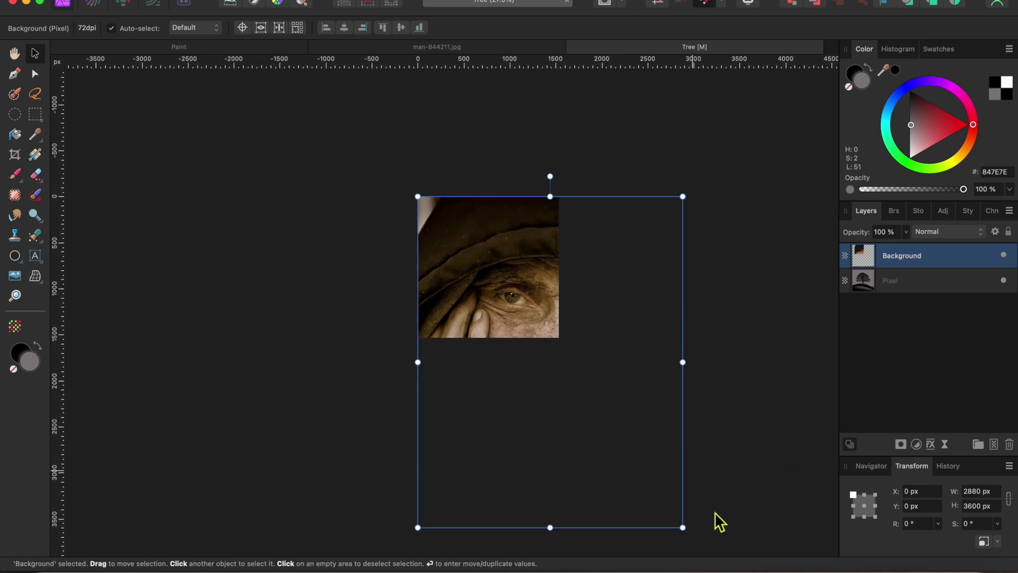
left_click_drag(684, 528, 561, 375)
scroll(514, 288, "up", 5)
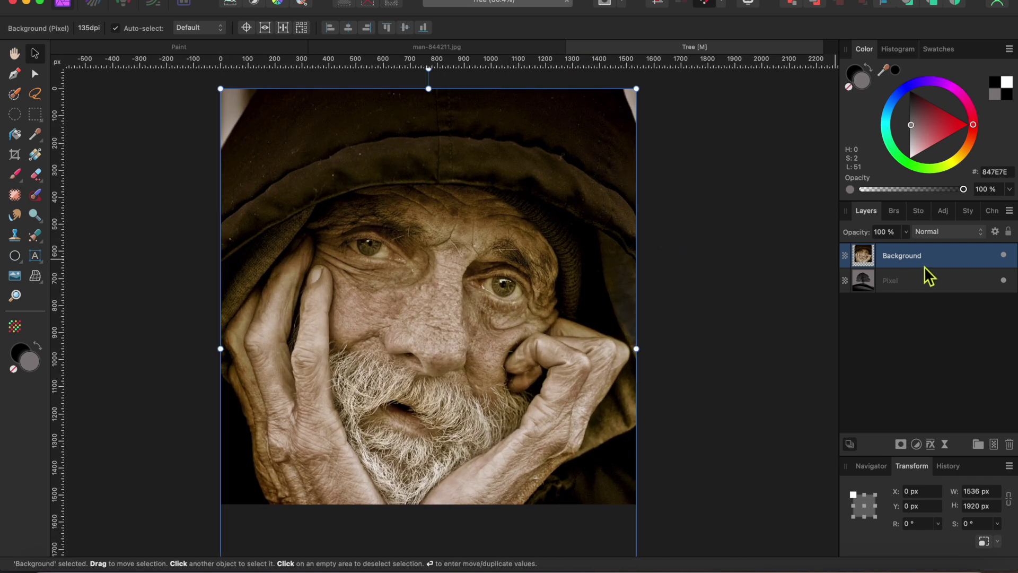
left_click(954, 236)
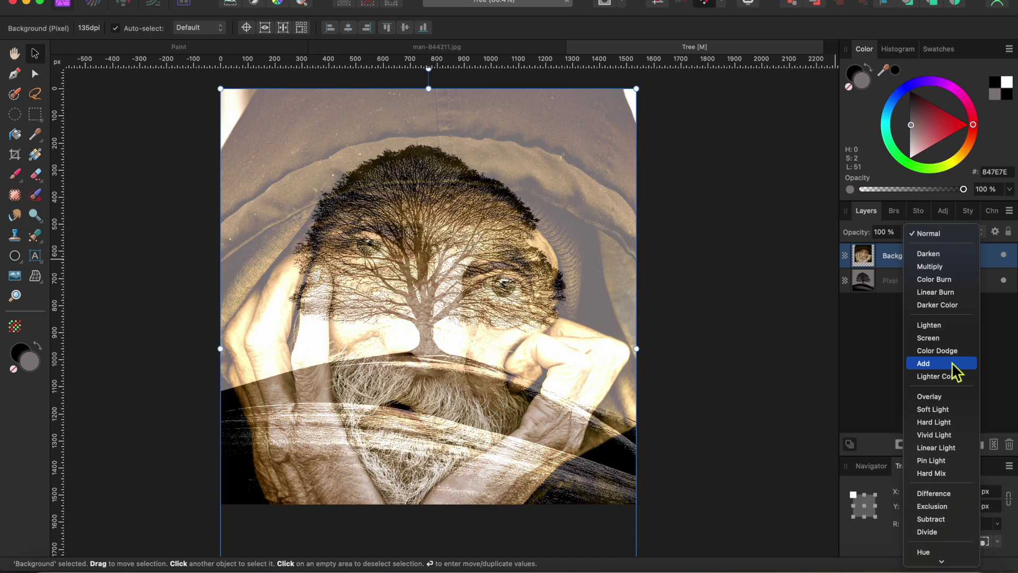
Step: Set the portrait layer's blend mode to Add so the tree silhouette shows through the face
left_click(952, 362)
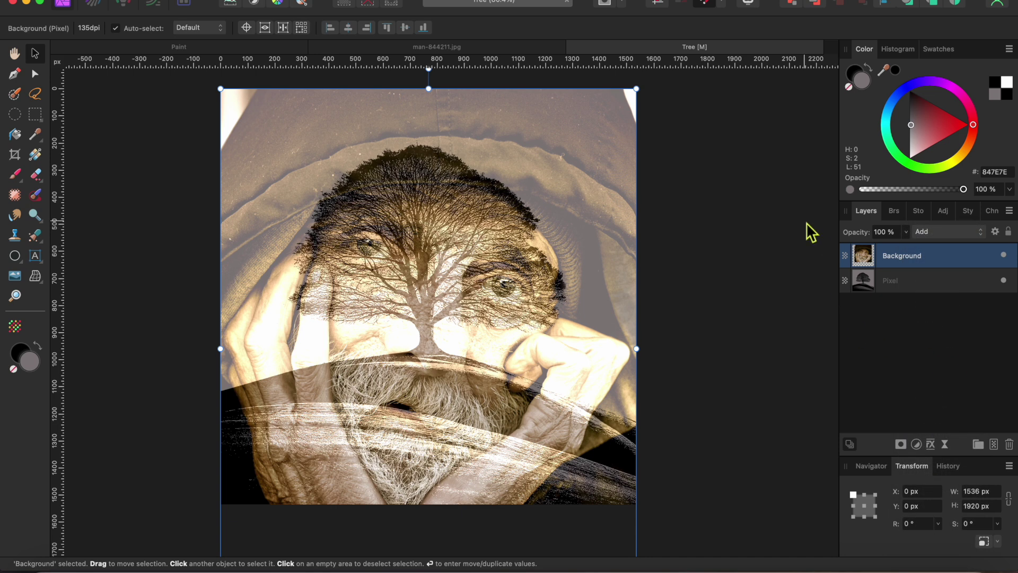
scroll(767, 329, "down", 2)
left_click(767, 329)
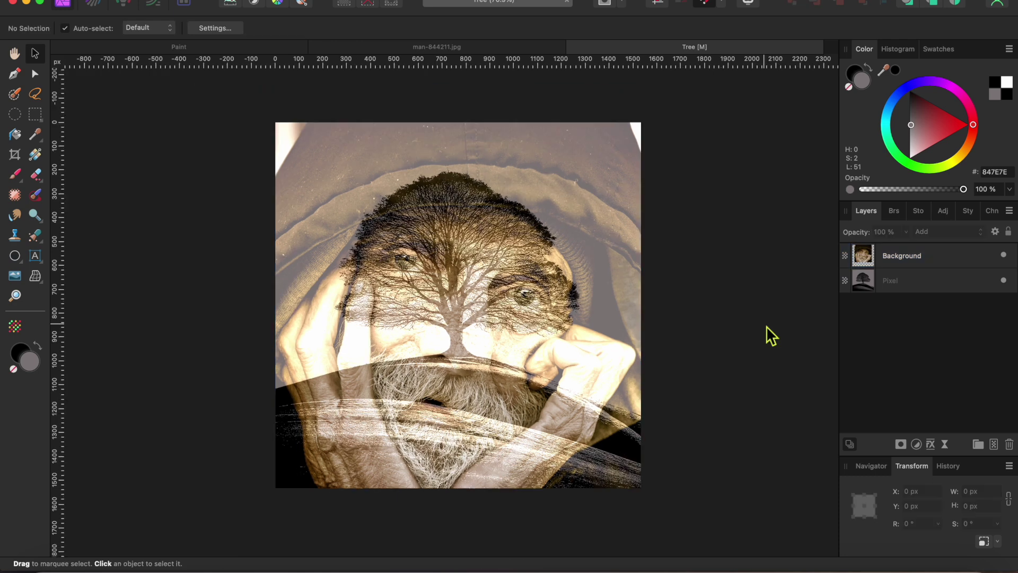
left_click(925, 258)
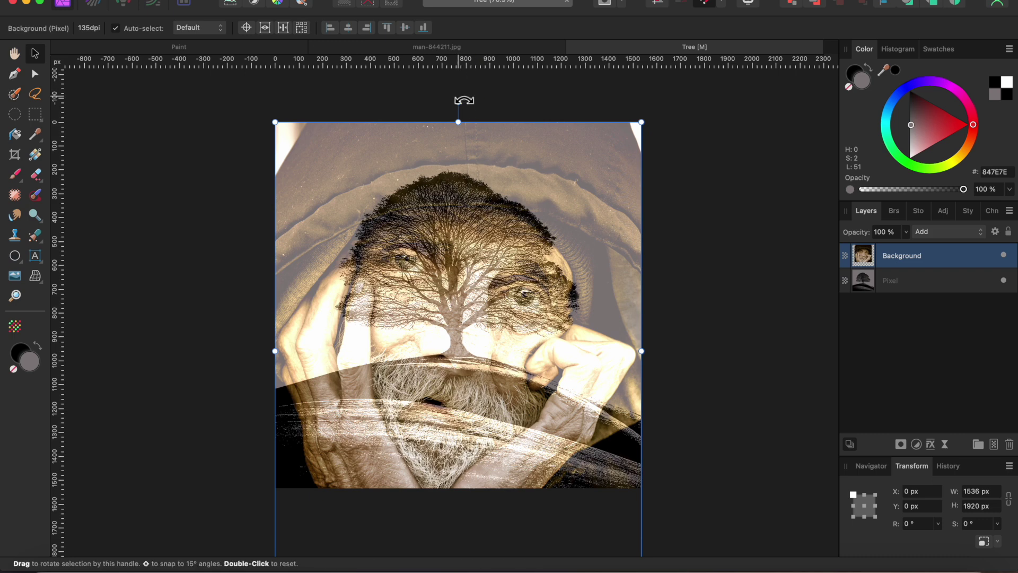
Step: Rotate the portrait by about 8.4° over the tree
left_click_drag(461, 101, 426, 95)
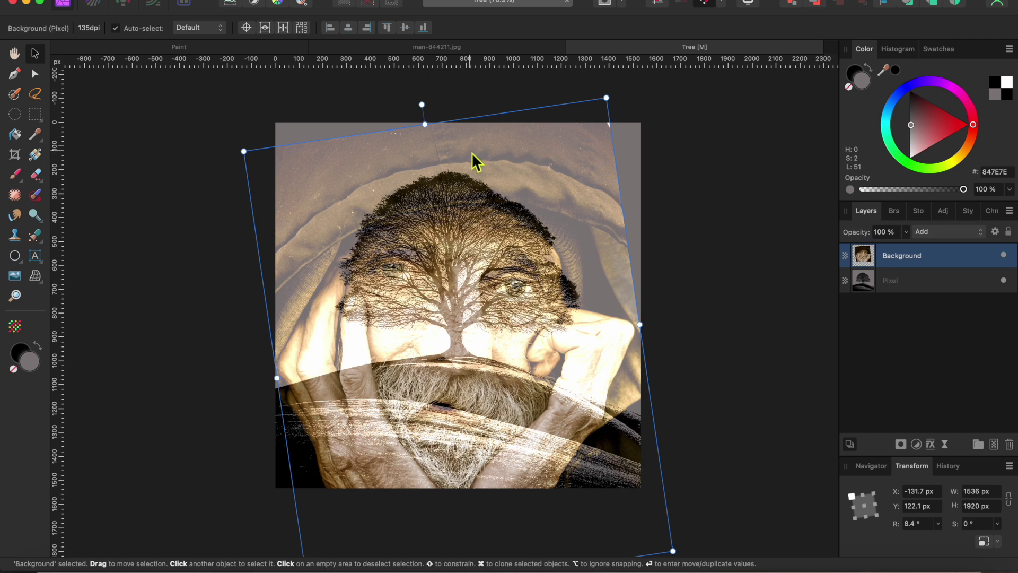
scroll(551, 155, "down", 6)
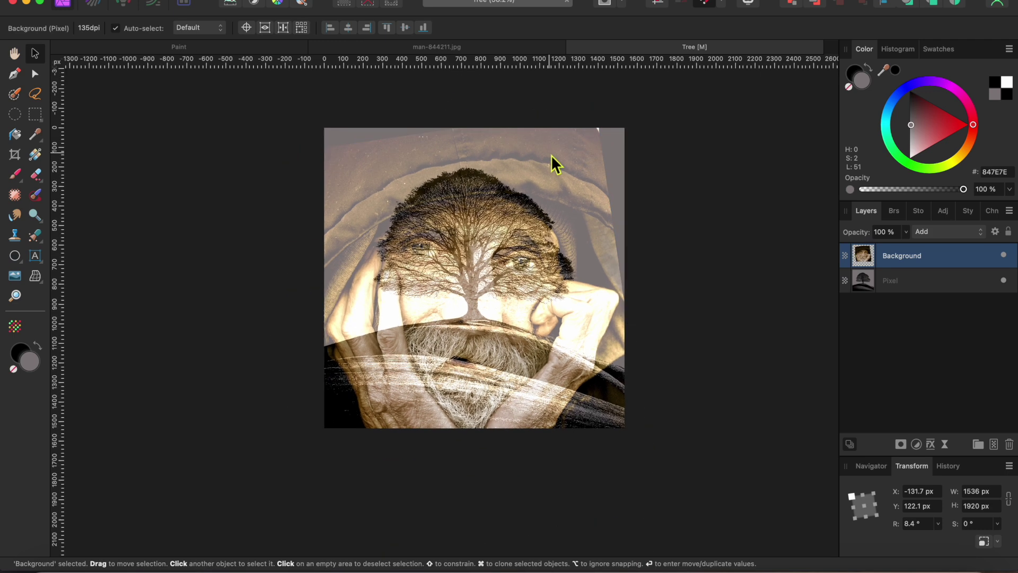
scroll(551, 155, "up", 2)
scroll(551, 155, "right", 2)
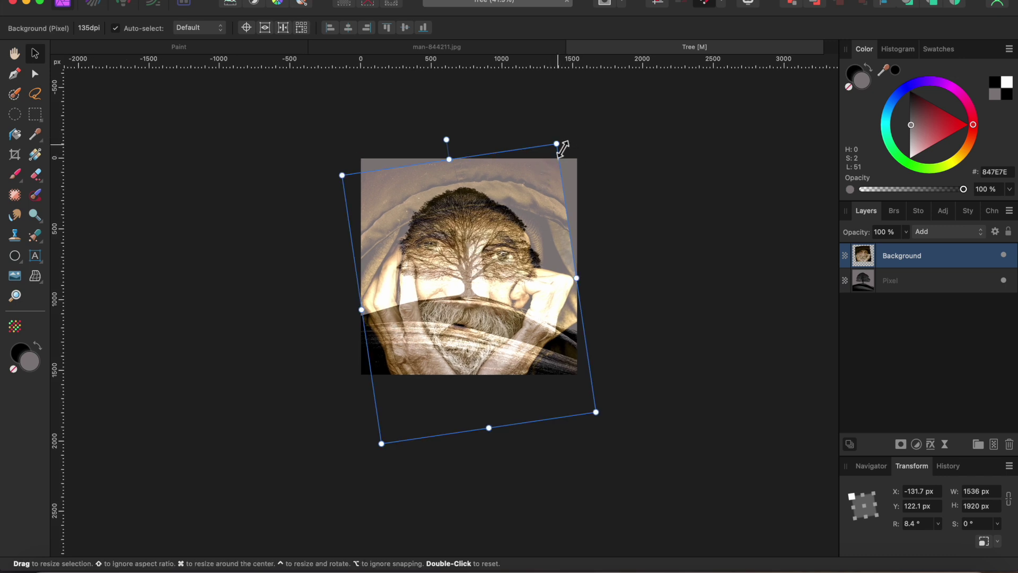
Step: Enlarge the portrait to about 1784×2230 px, then deselect to view the result
left_click_drag(563, 147, 573, 124)
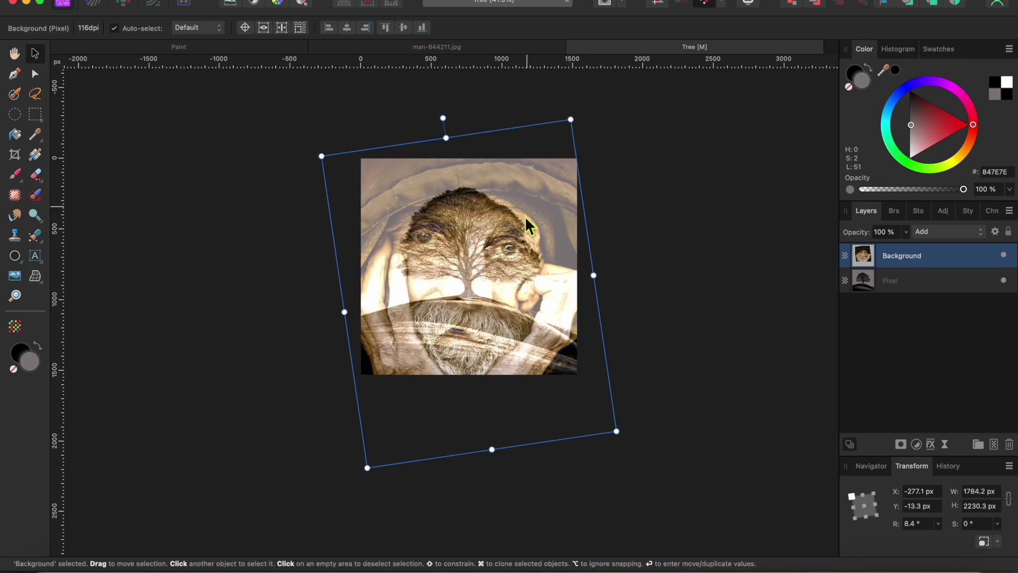
scroll(473, 313, "up", 3)
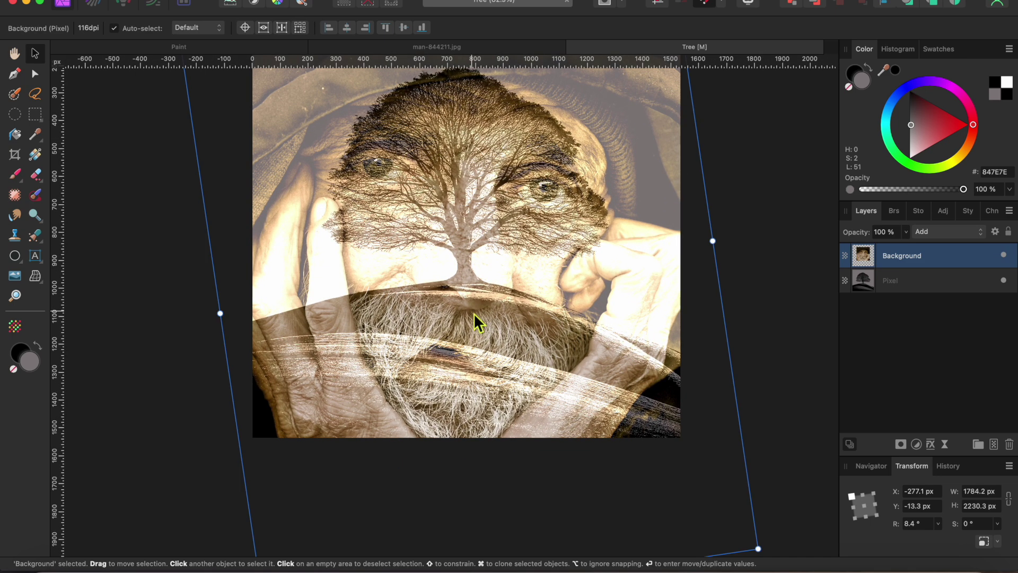
scroll(477, 311, "up", 5)
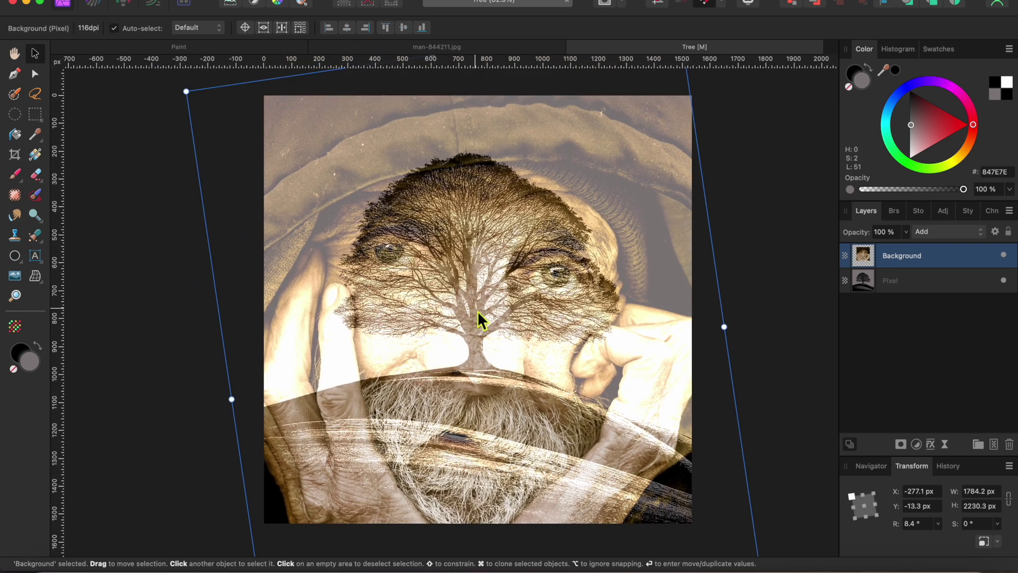
left_click(775, 244)
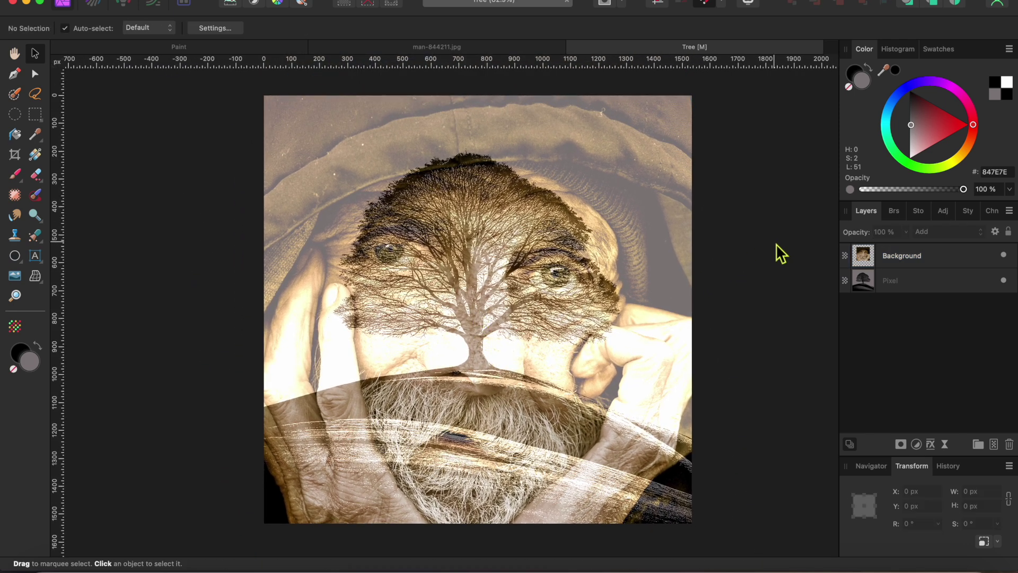